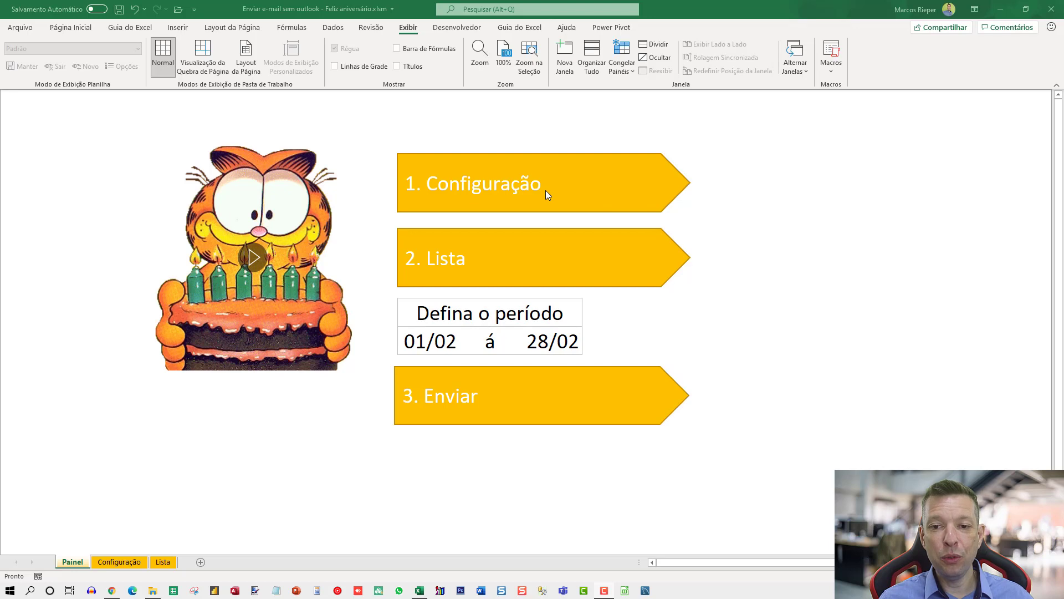
# Step: Inspect the HTML birthday body in the Configuração sheet's Mensagem cell without changing it
pyautogui.click(505, 194)
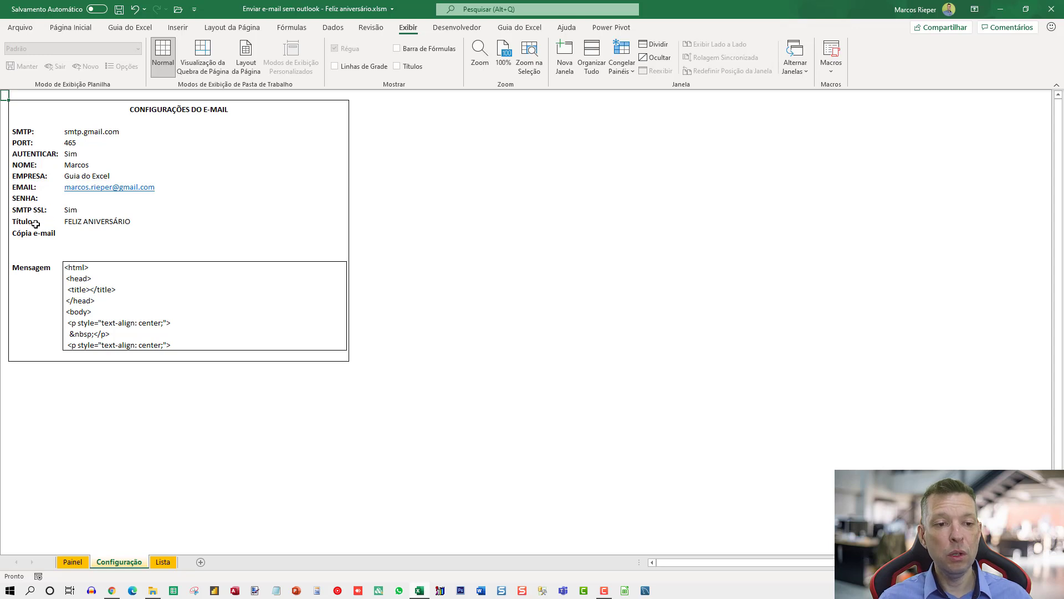
pyautogui.click(114, 306)
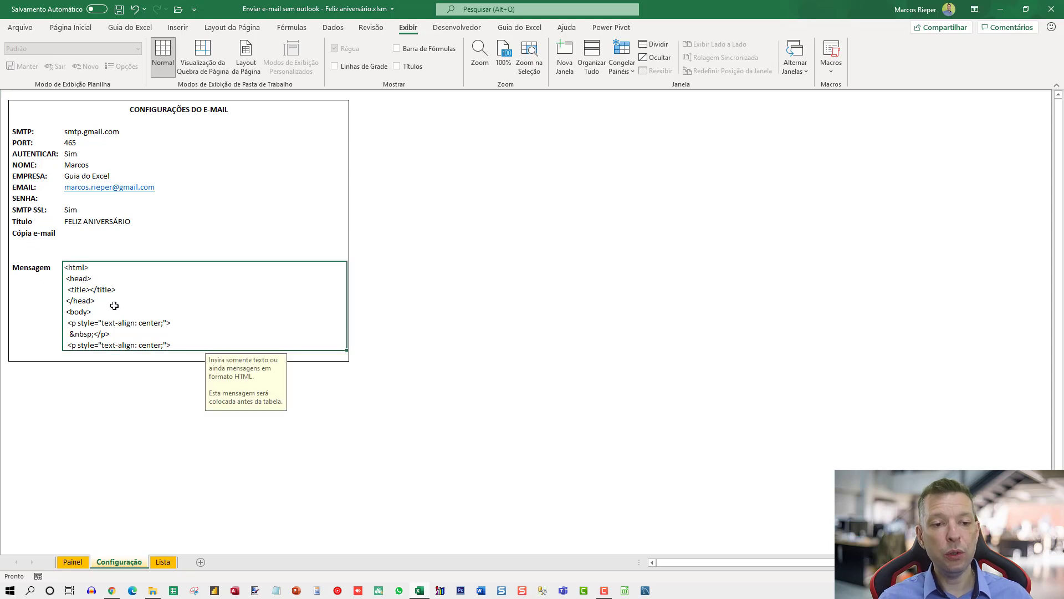
pyautogui.press('F2')
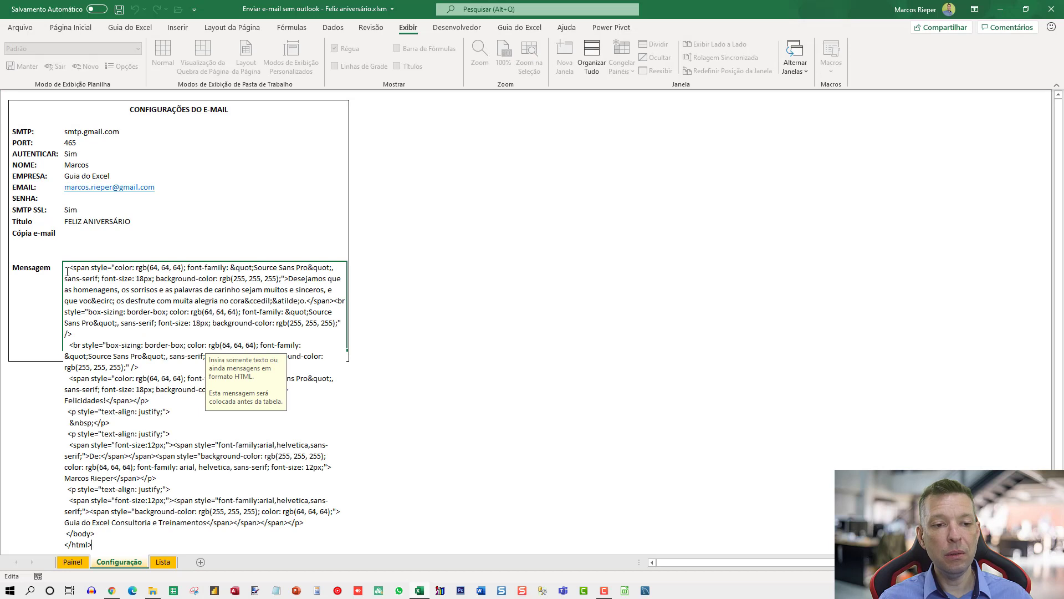
pyautogui.moveTo(67, 271)
pyautogui.mouseDown()
pyautogui.moveTo(166, 503)
pyautogui.moveTo(156, 341)
pyautogui.mouseUp()
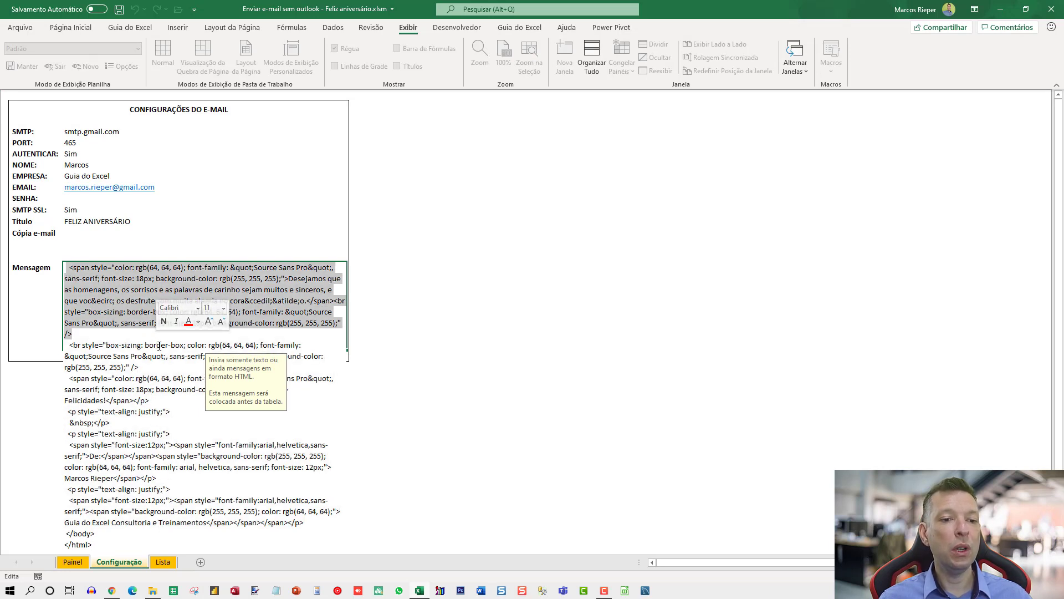
pyautogui.press('Escape')
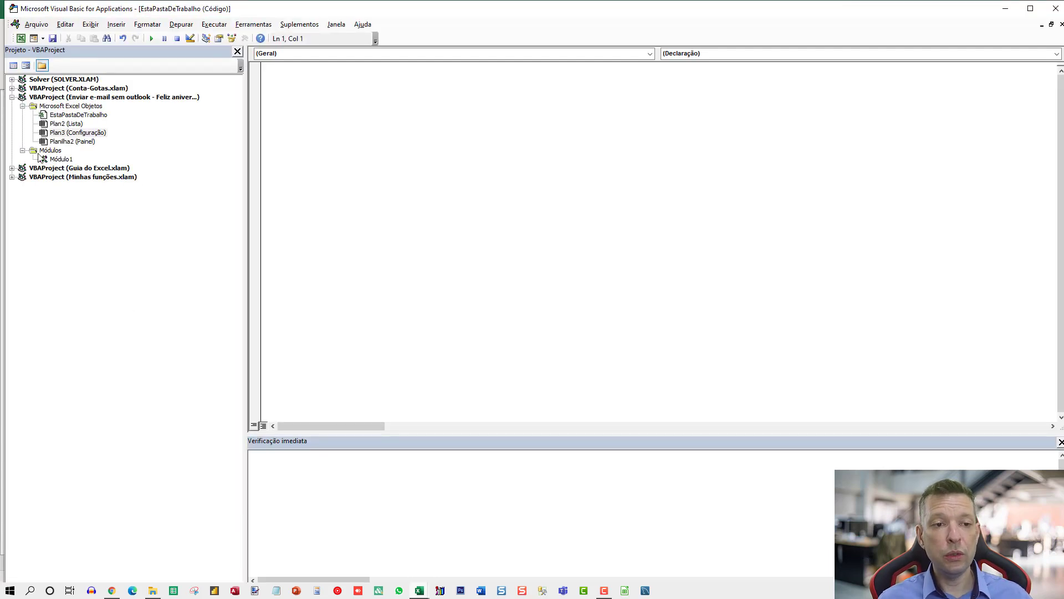
# Step: Read through the lsEnviar e-mail macro in Módulo1, then return to the Excel workbook
pyautogui.doubleClick(61, 159)
pyautogui.scroll(-2, 414, 185)
pyautogui.scroll(-6, 414, 185)
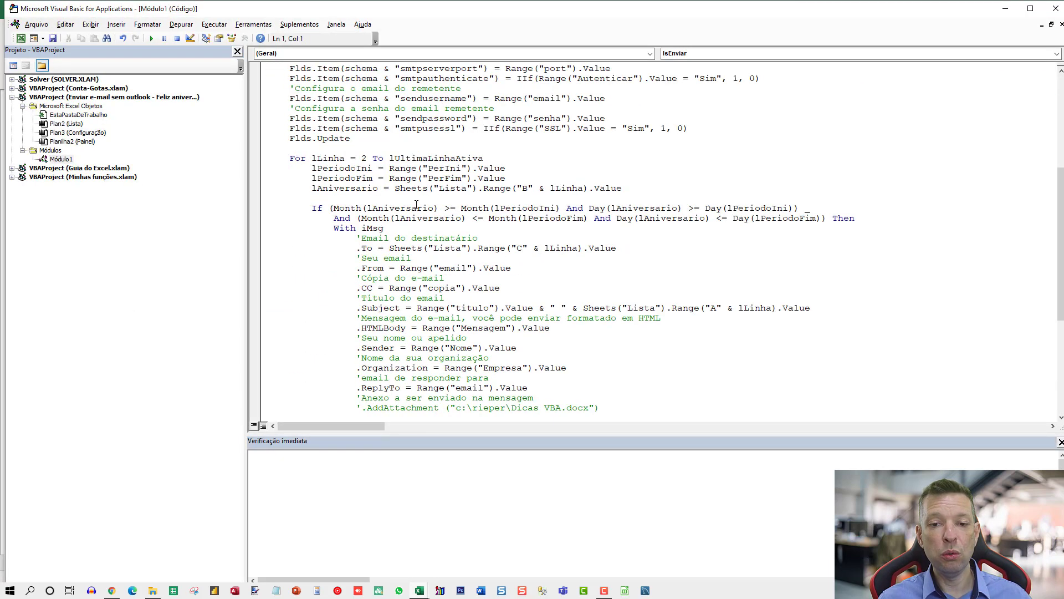
pyautogui.scroll(-6, 414, 189)
pyautogui.scroll(1, 415, 199)
pyautogui.scroll(8, 414, 206)
pyautogui.scroll(5, 415, 207)
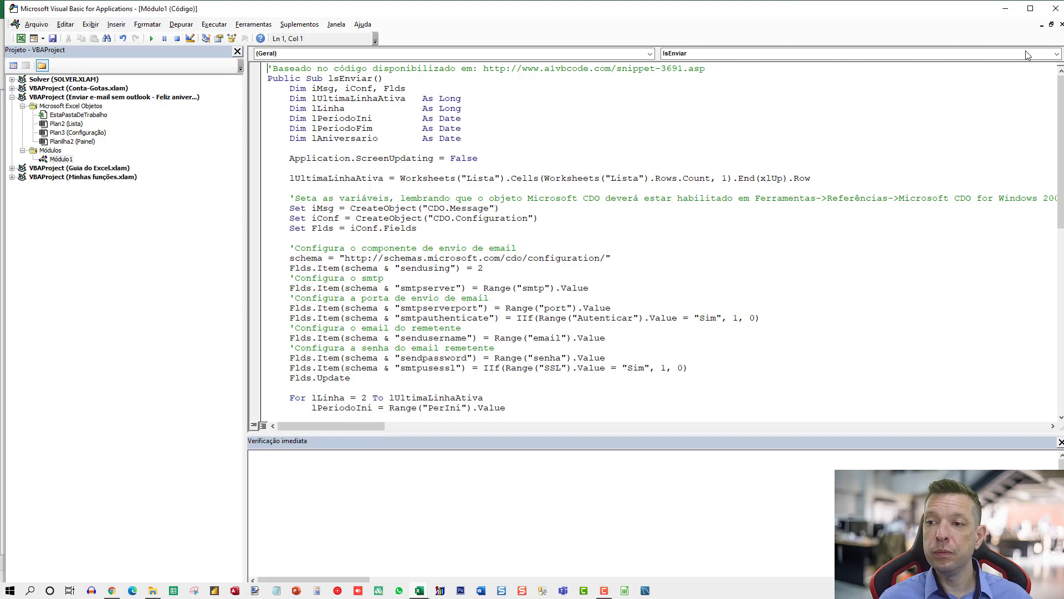
pyautogui.click(1055, 9)
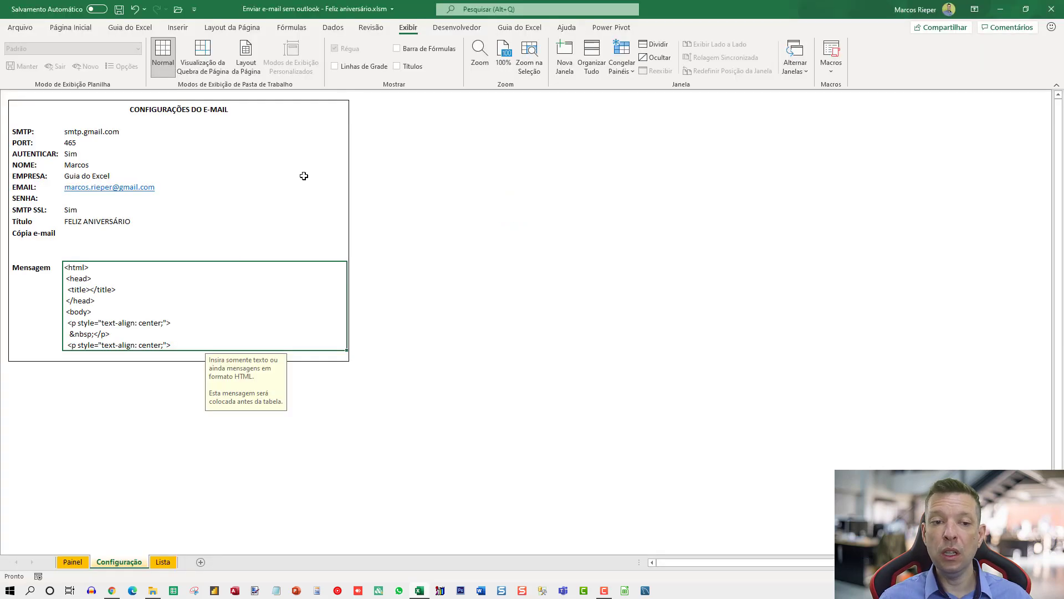
# Step: View the client birthday table on the Lista sheet, then return to the Painel dashboard
pyautogui.click(73, 562)
pyautogui.click(162, 561)
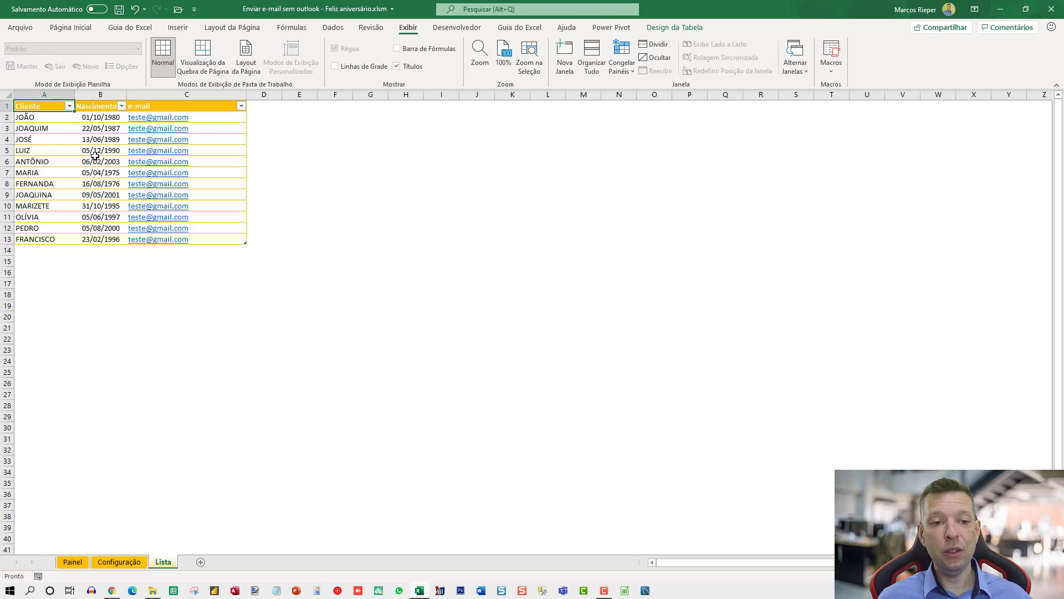
pyautogui.click(73, 562)
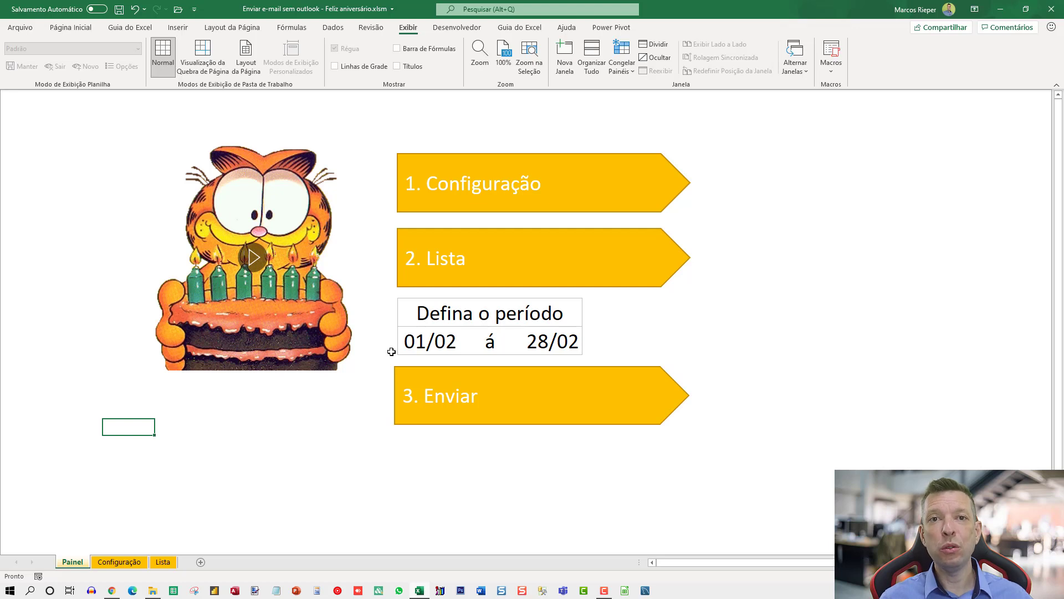
# Step: Run 3. Enviar for 01/02–28/02, acknowledge 'E-mails enviados!', and switch to Gmail in Chrome
pyautogui.click(462, 406)
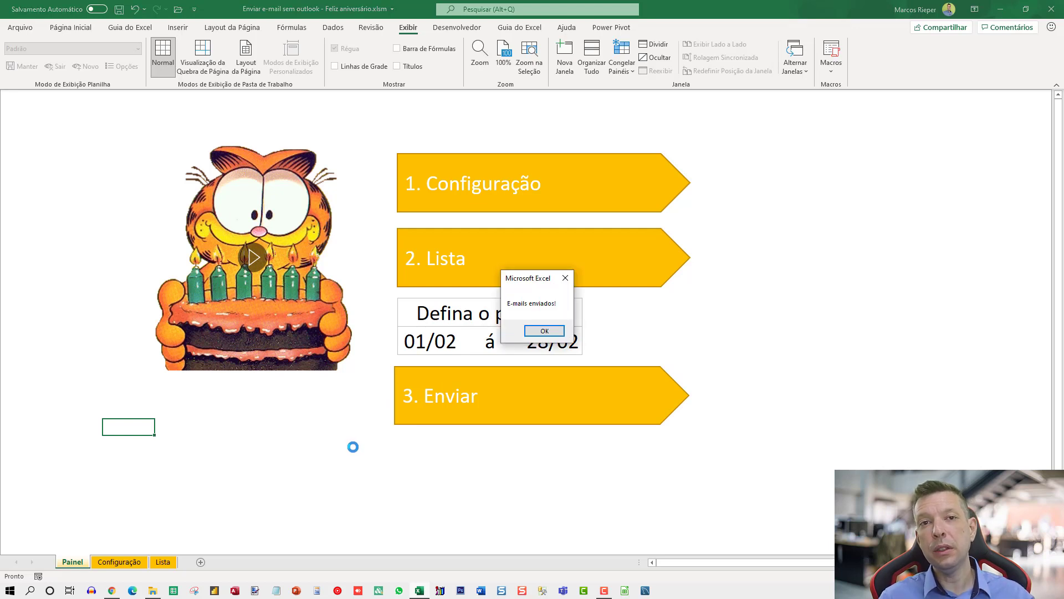
pyautogui.click(544, 331)
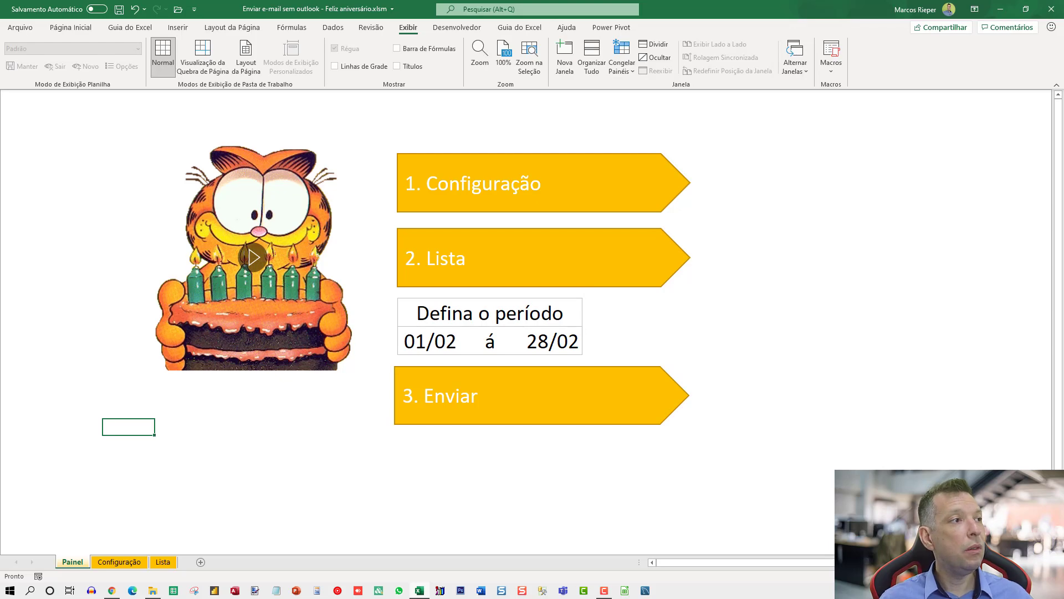
pyautogui.click(111, 590)
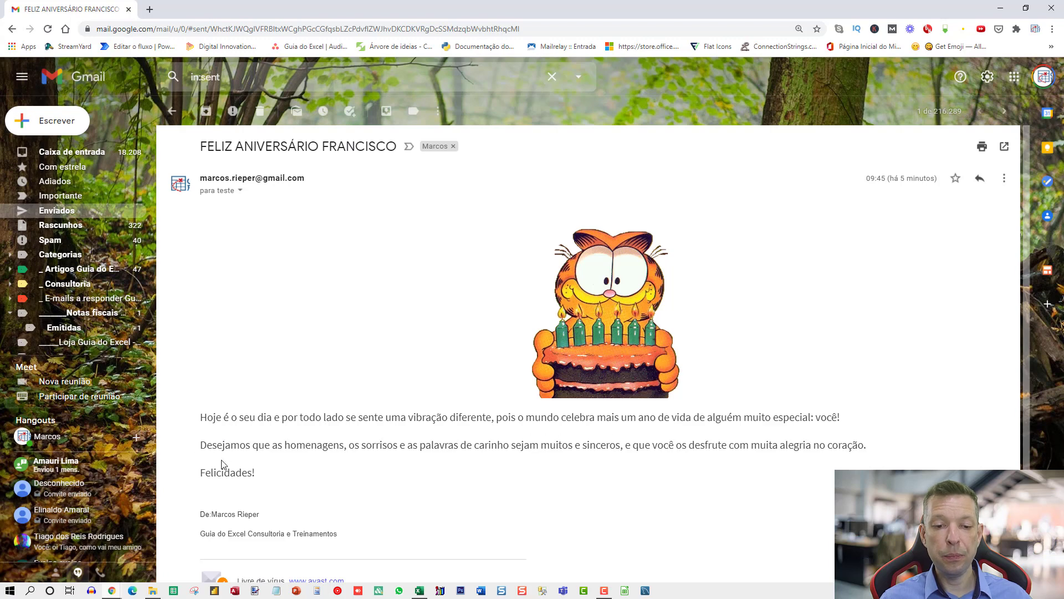
# Step: Scroll through the sent FELIZ ANIVERSÁRIO e-mail in Gmail to check its content
pyautogui.scroll(-3, 223, 465)
pyautogui.scroll(3, 332, 460)
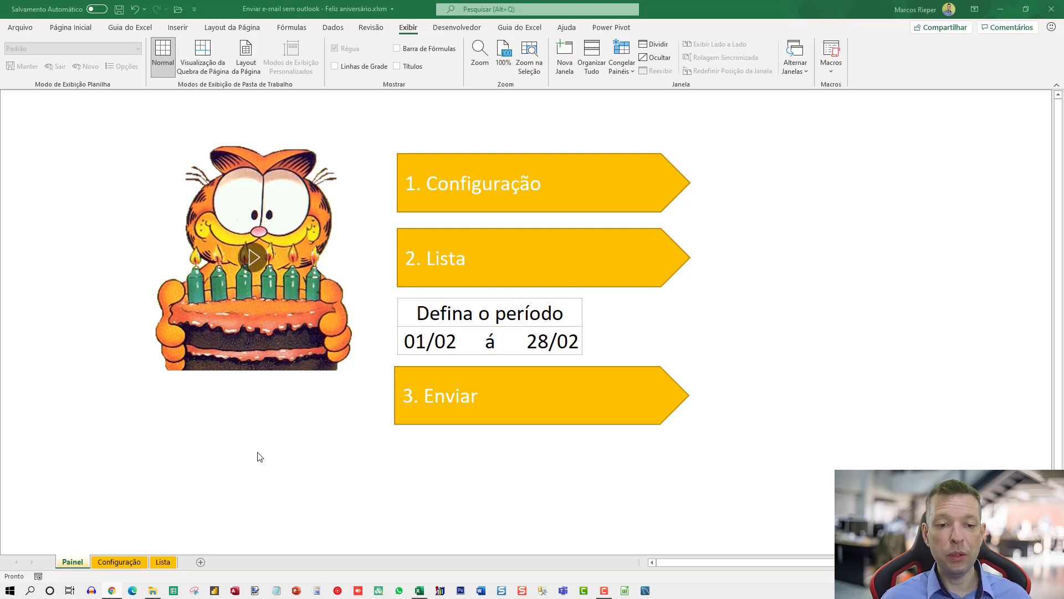
# Step: Open the VBA editor, maximized, on the EstaPastaDeTrabalho code window
pyautogui.hotkey('alt', 'Tab')
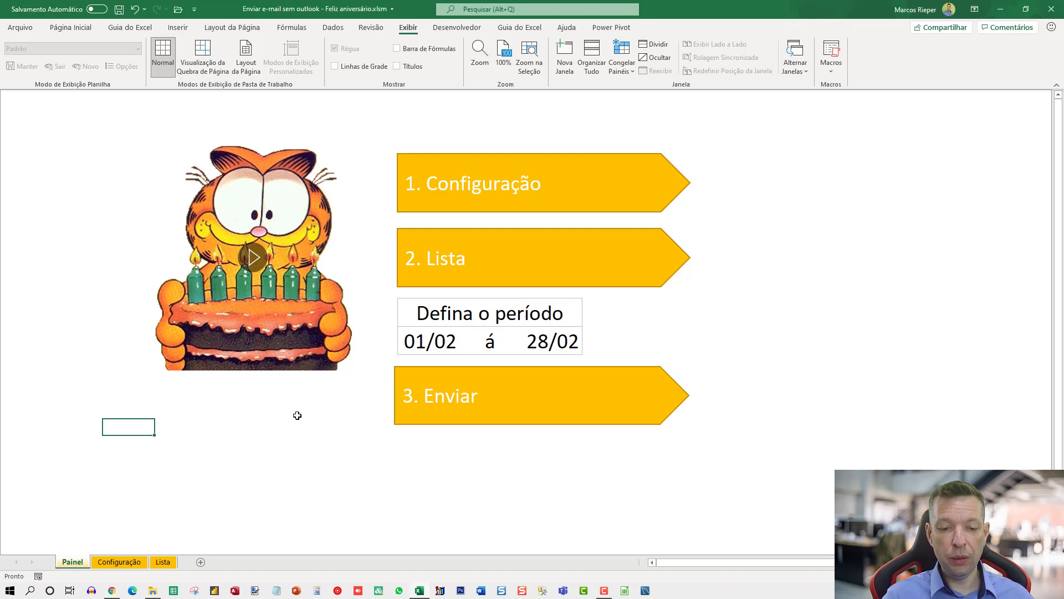
pyautogui.hotkey('alt', 'F11')
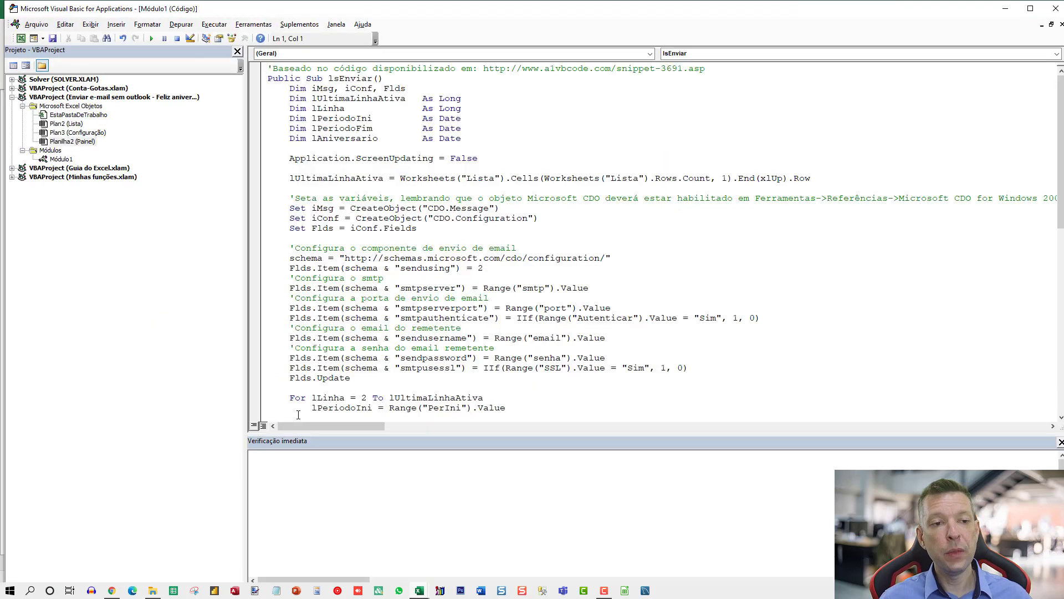
pyautogui.doubleClick(54, 116)
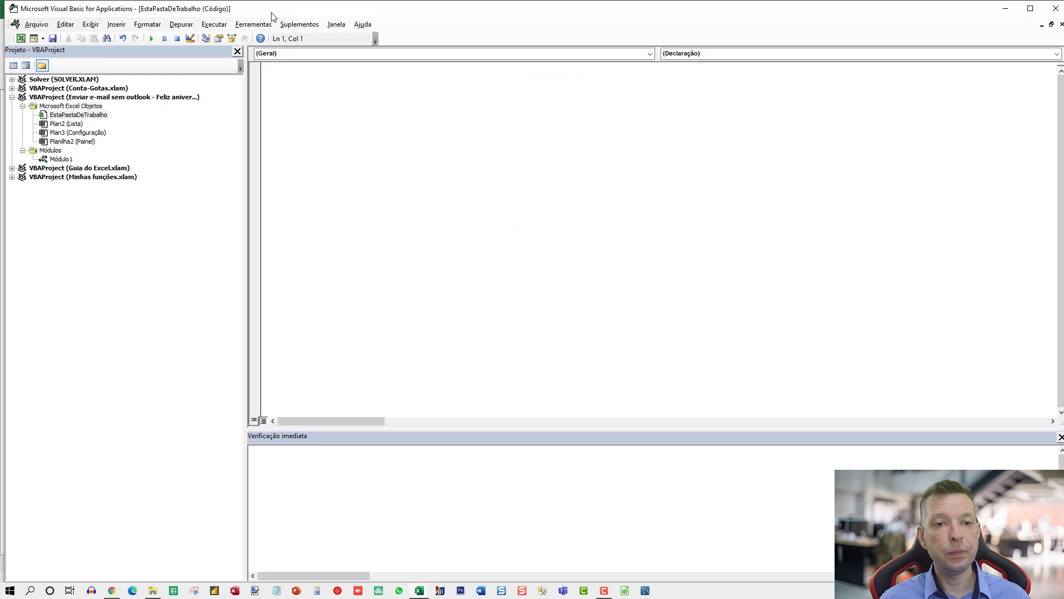
pyautogui.doubleClick(344, 8)
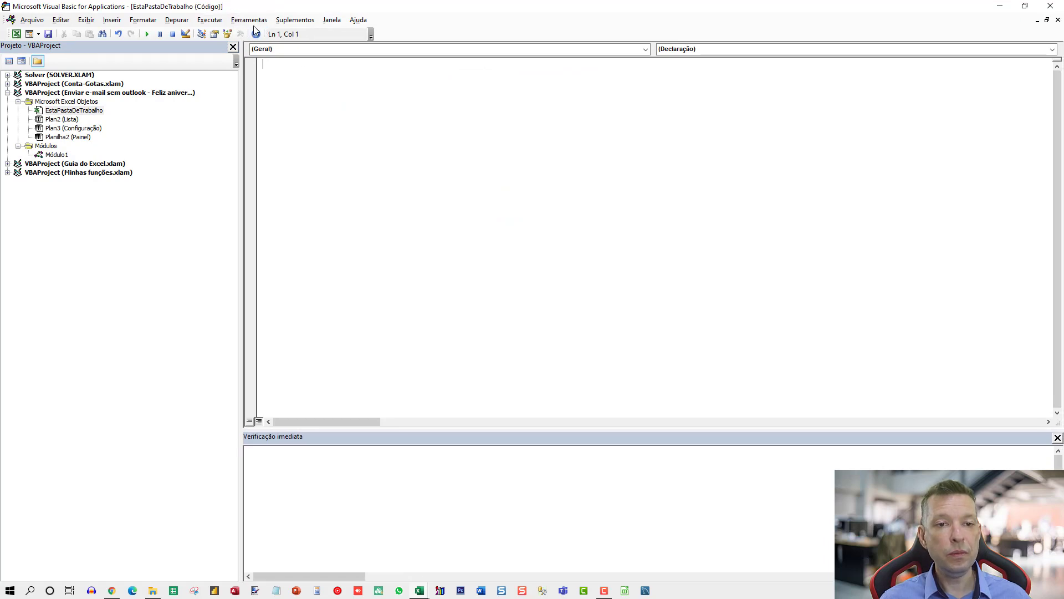
# Step: Set the editor's code font size to 24 under Ferramentas > Opções > Formato do editor
pyautogui.click(249, 20)
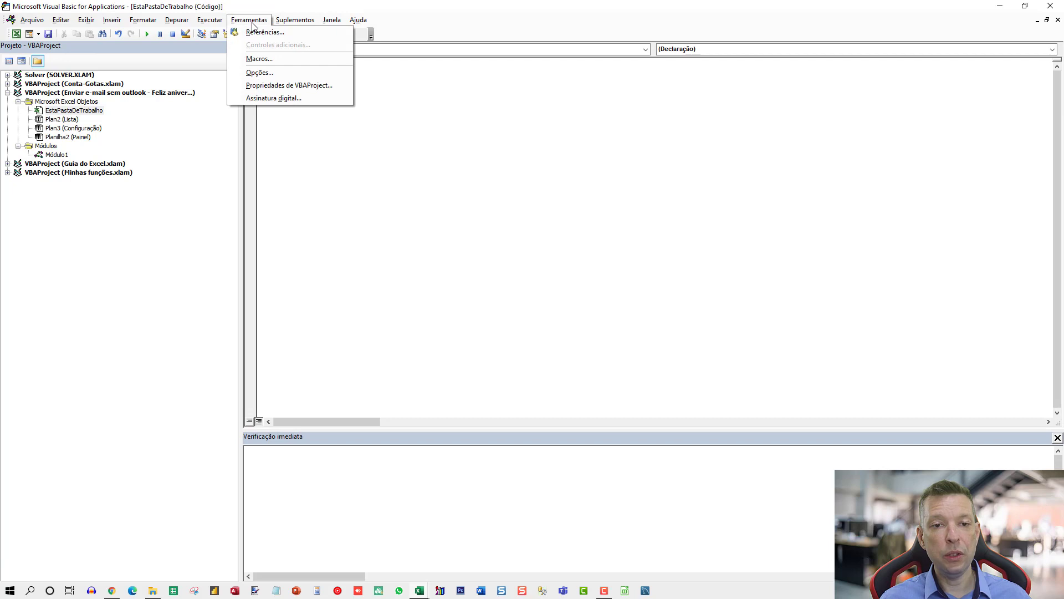
pyautogui.click(260, 74)
pyautogui.click(460, 153)
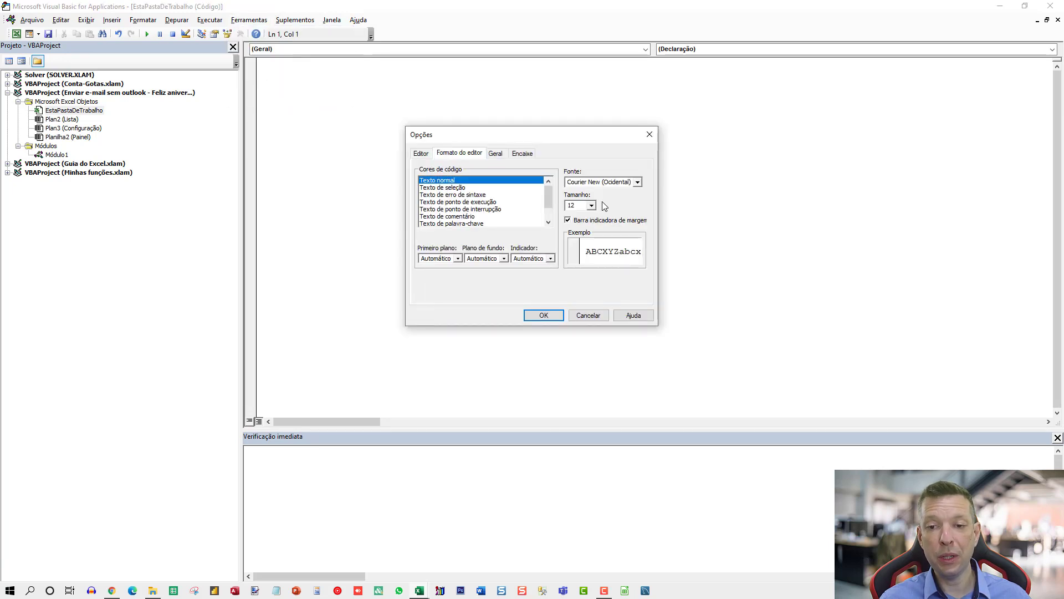
pyautogui.click(592, 205)
pyautogui.click(592, 236)
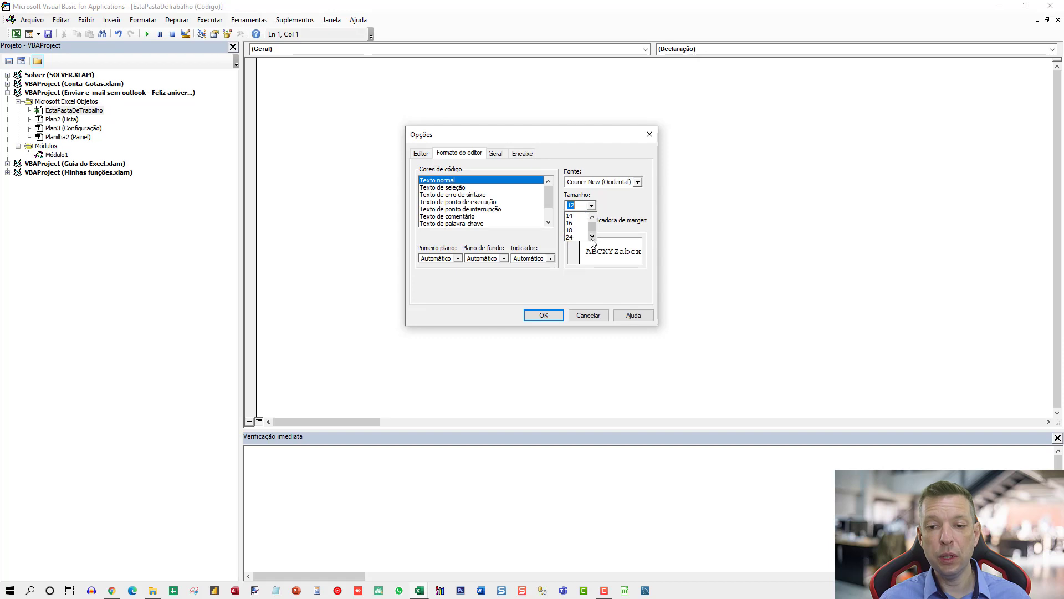
pyautogui.click(571, 237)
pyautogui.click(551, 315)
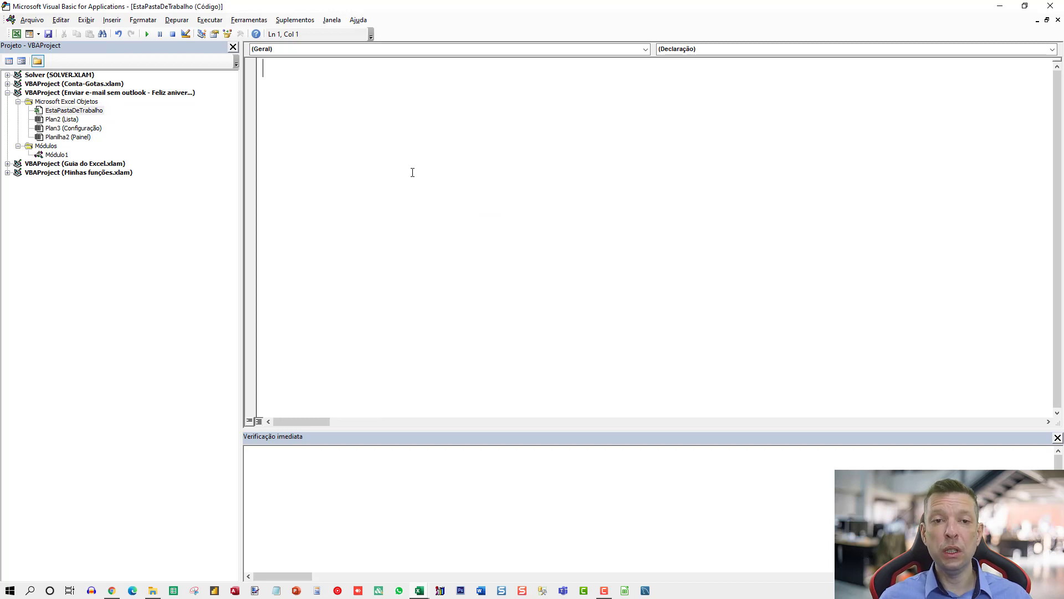
# Step: Create an empty Workbook_Open procedure in EstaPastaDeTrabalho
pyautogui.click(286, 50)
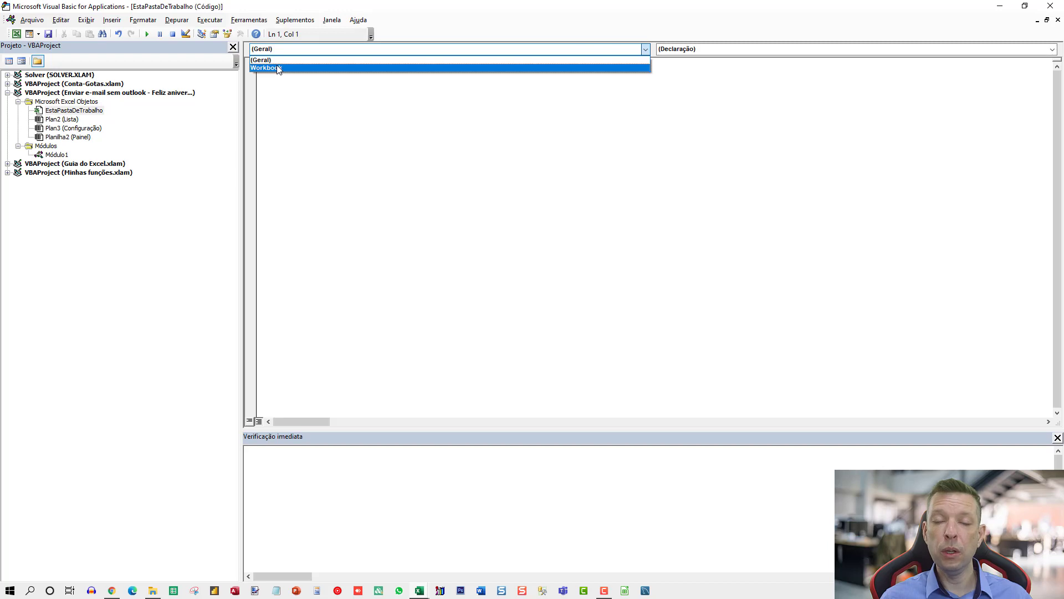
pyautogui.click(278, 68)
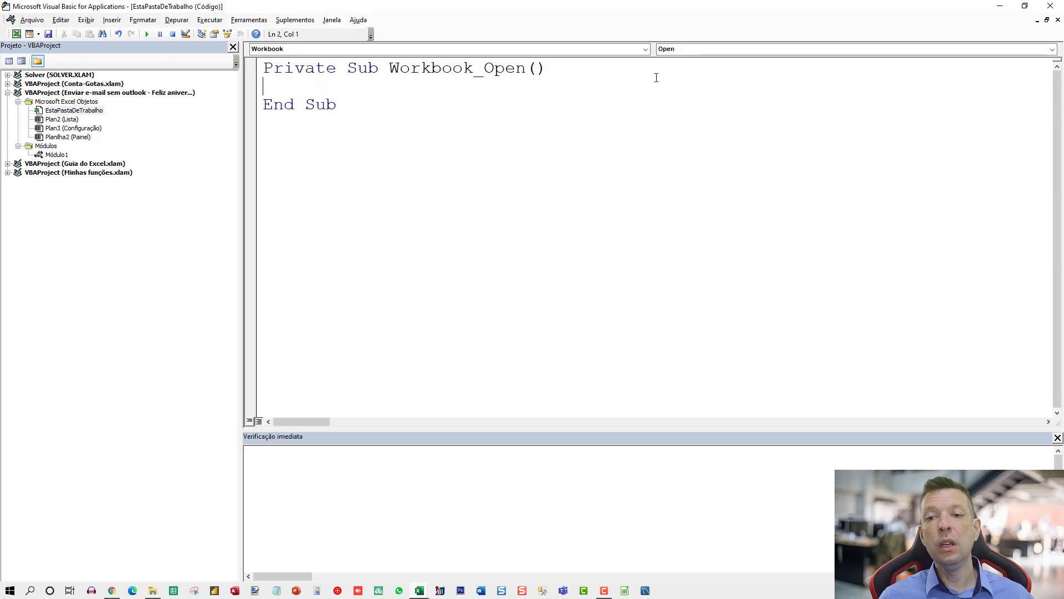
pyautogui.click(675, 51)
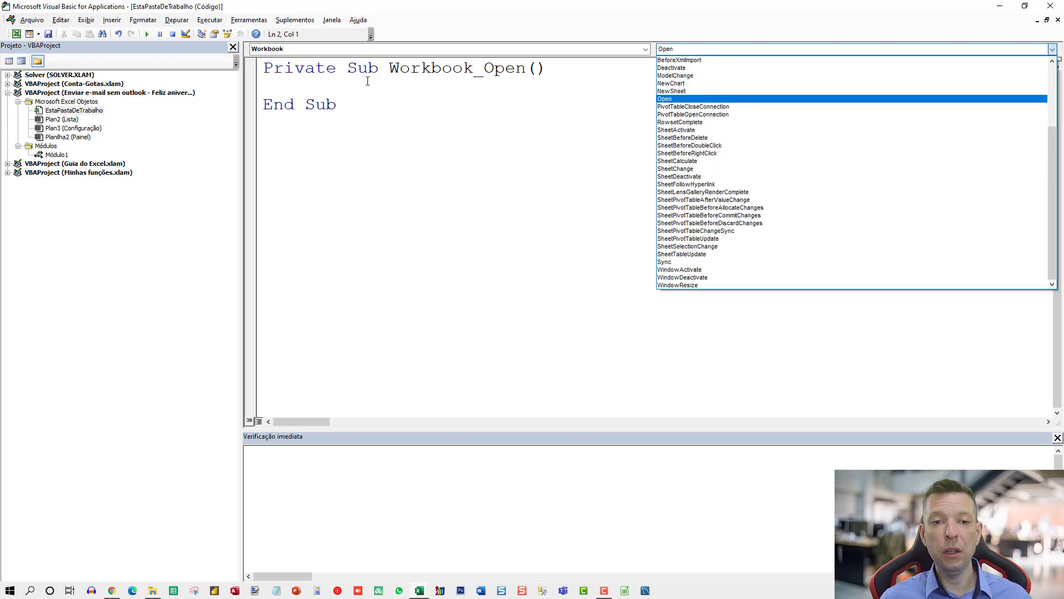
pyautogui.click(344, 81)
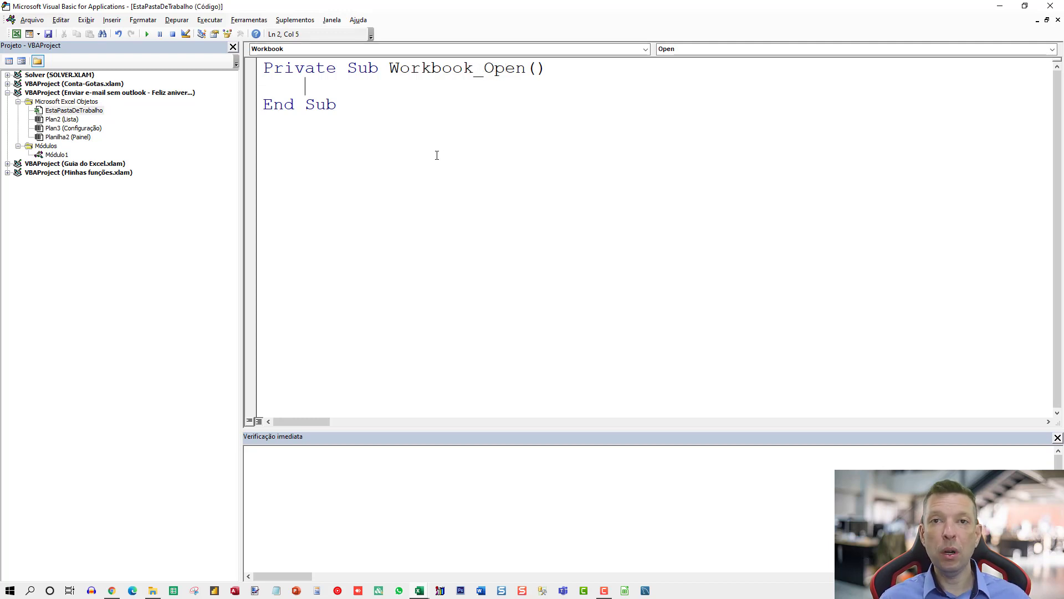
# Step: Add MsgBox "Bem-vindo" inside Workbook_Open, then close the VBA editor and Excel
pyautogui.write('msg')
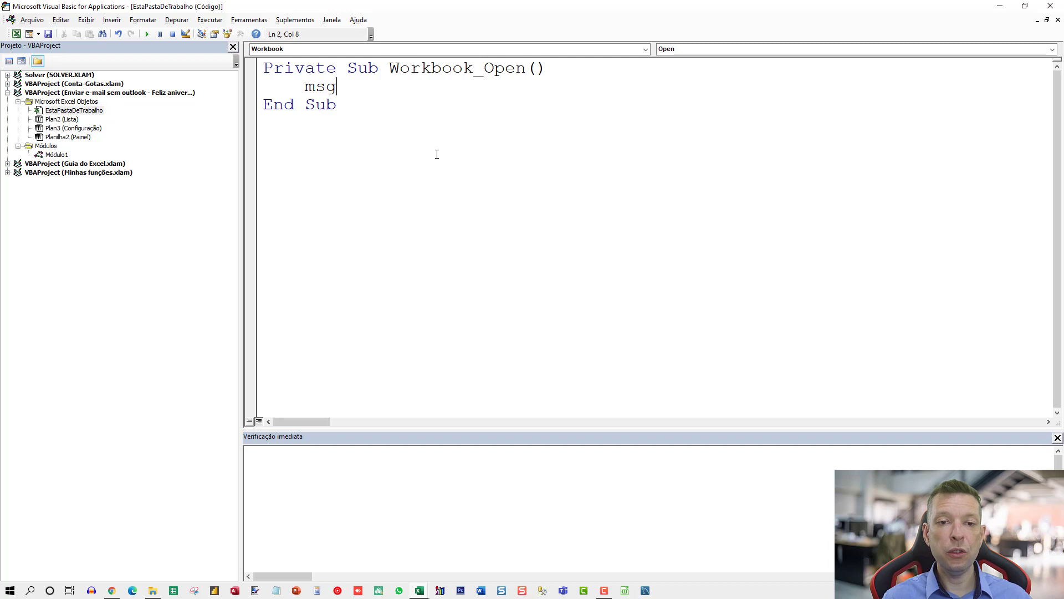
pyautogui.write('box ""')
pyautogui.press('Left')
pyautogui.write('B')
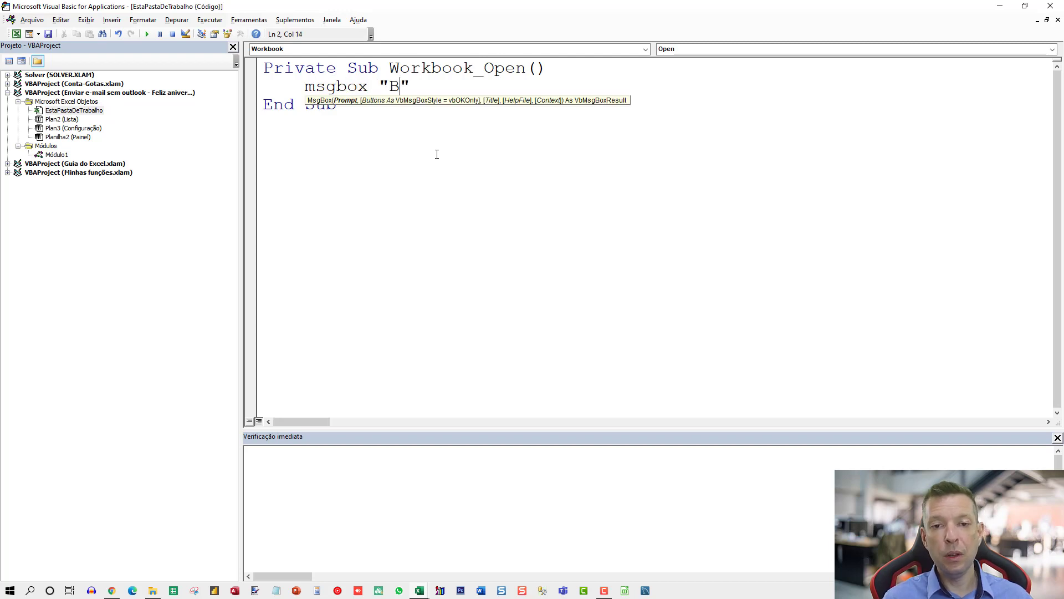
pyautogui.write('em-vindo')
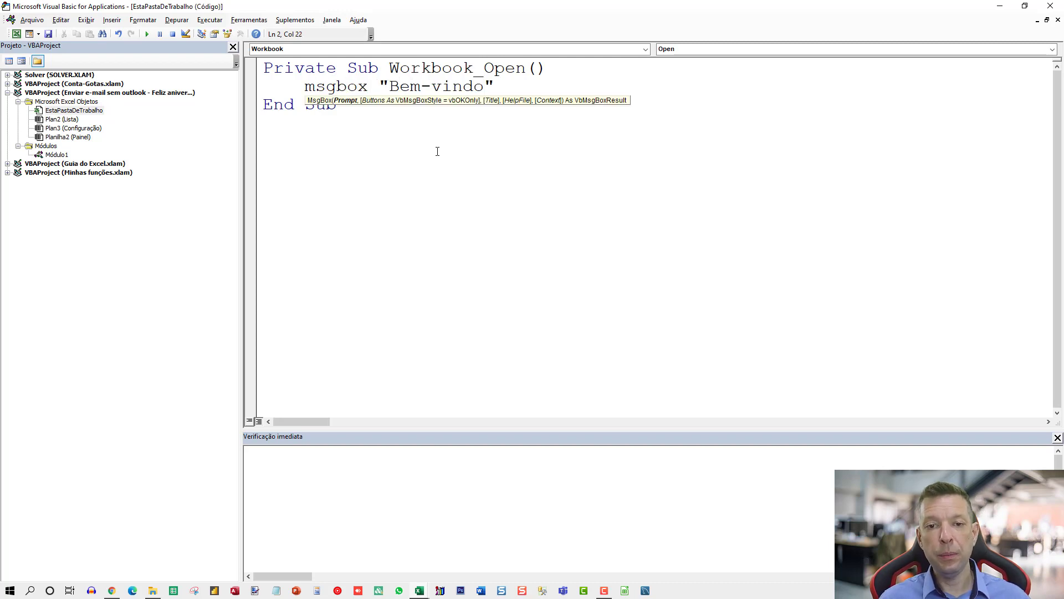
pyautogui.click(472, 144)
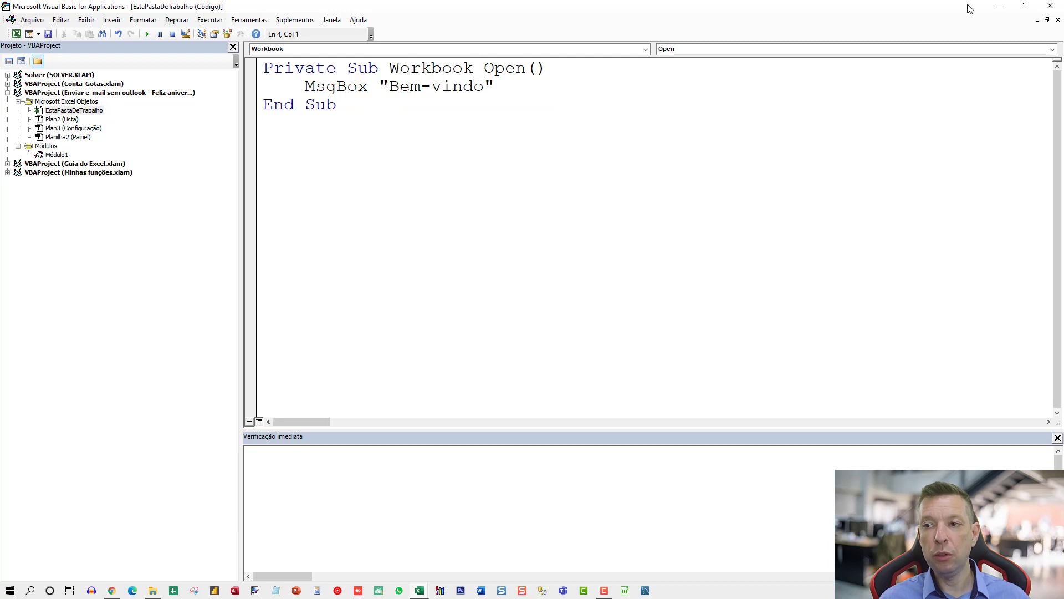
pyautogui.click(1050, 6)
pyautogui.click(1057, 6)
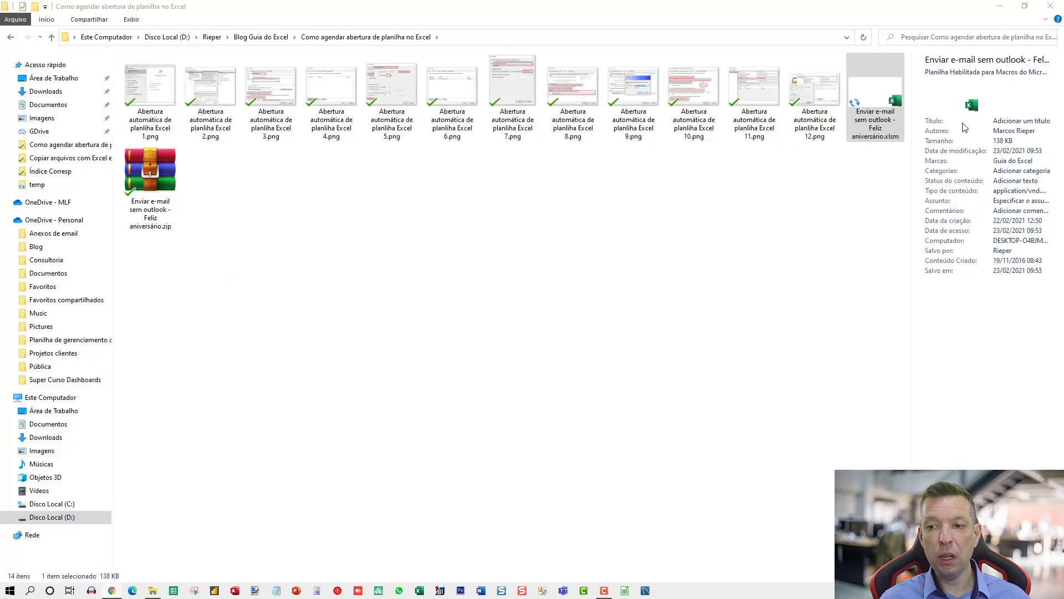
# Step: Reopen the .xlsm workbook from File Explorer and dismiss its Bem-vindo greeting
pyautogui.doubleClick(877, 98)
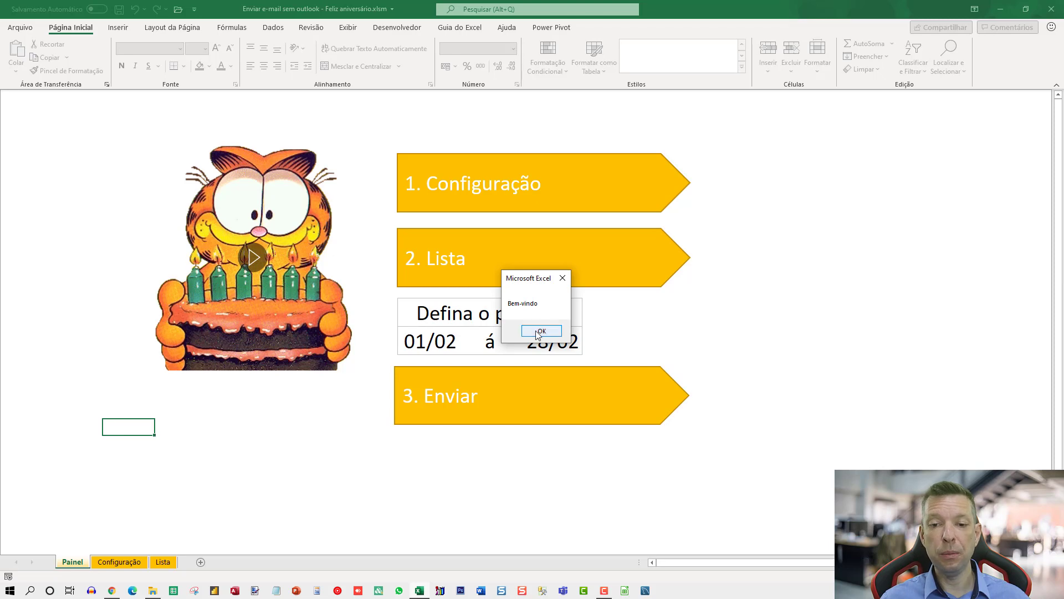
pyautogui.click(541, 330)
# Step: Replace the MsgBox greeting in Workbook_Open with a call to lsEnviar copied from Módulo1
pyautogui.hotkey('alt', 'F11')
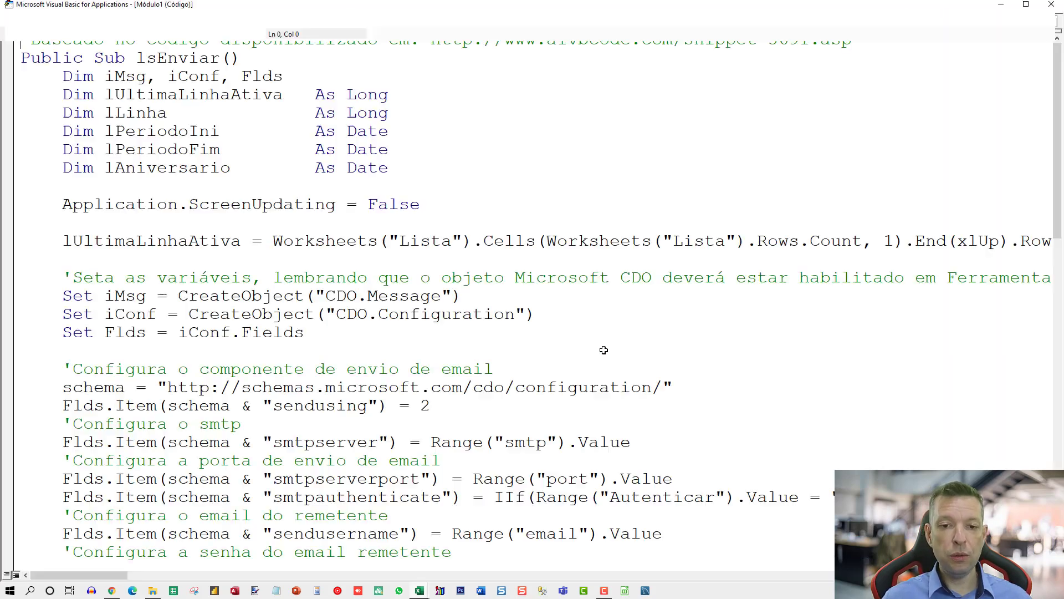
pyautogui.doubleClick(62, 111)
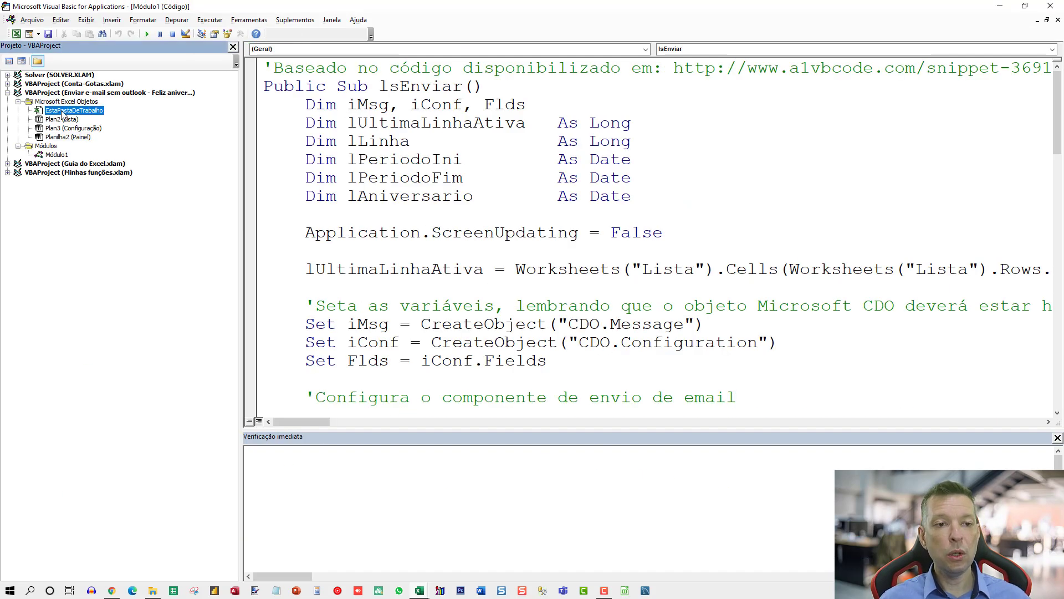
pyautogui.moveTo(305, 87); pyautogui.dragTo(512, 91)
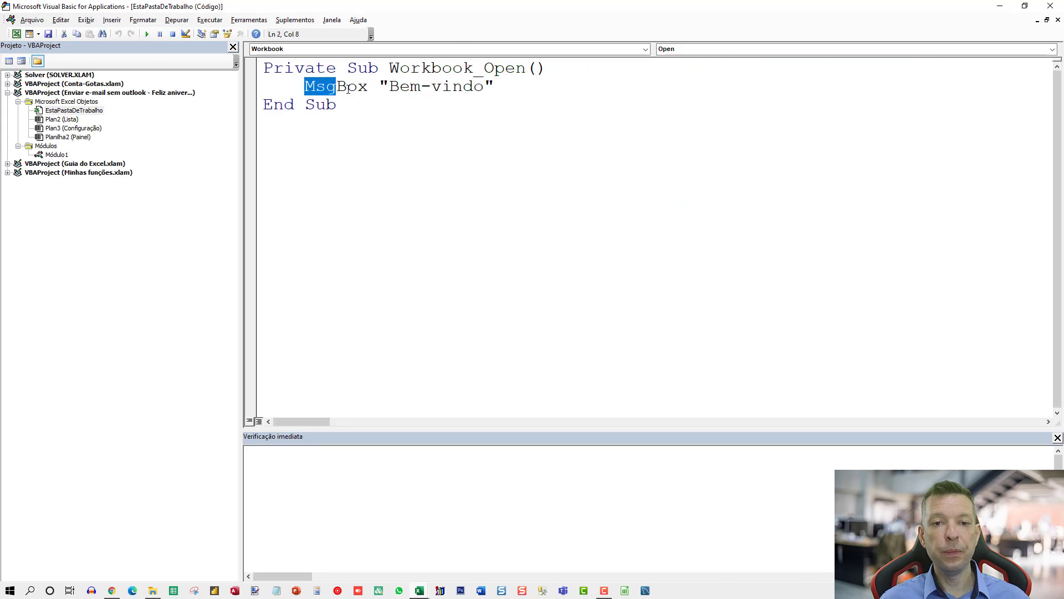
pyautogui.doubleClick(58, 155)
pyautogui.doubleClick(399, 87)
pyautogui.hotkey('ctrl', 'c')
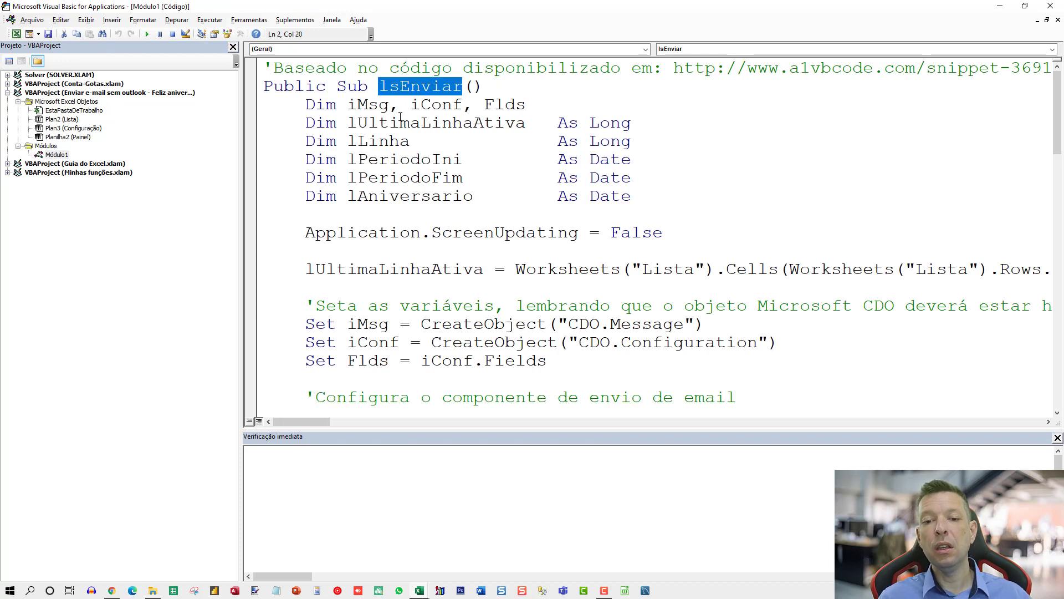
pyautogui.click(61, 112)
pyautogui.doubleClick(60, 112)
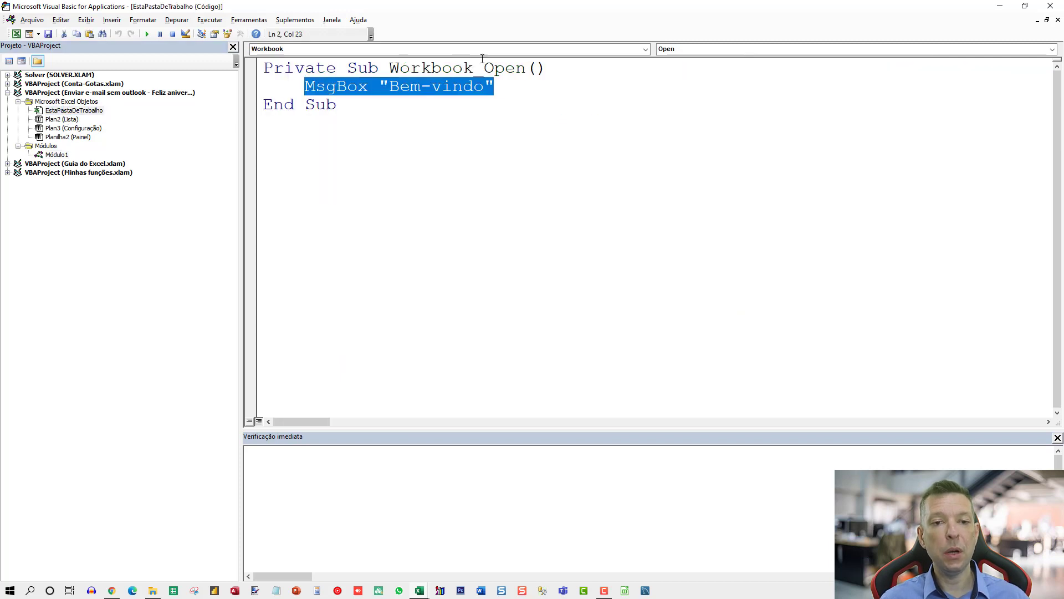
pyautogui.hotkey('ctrl', 'v')
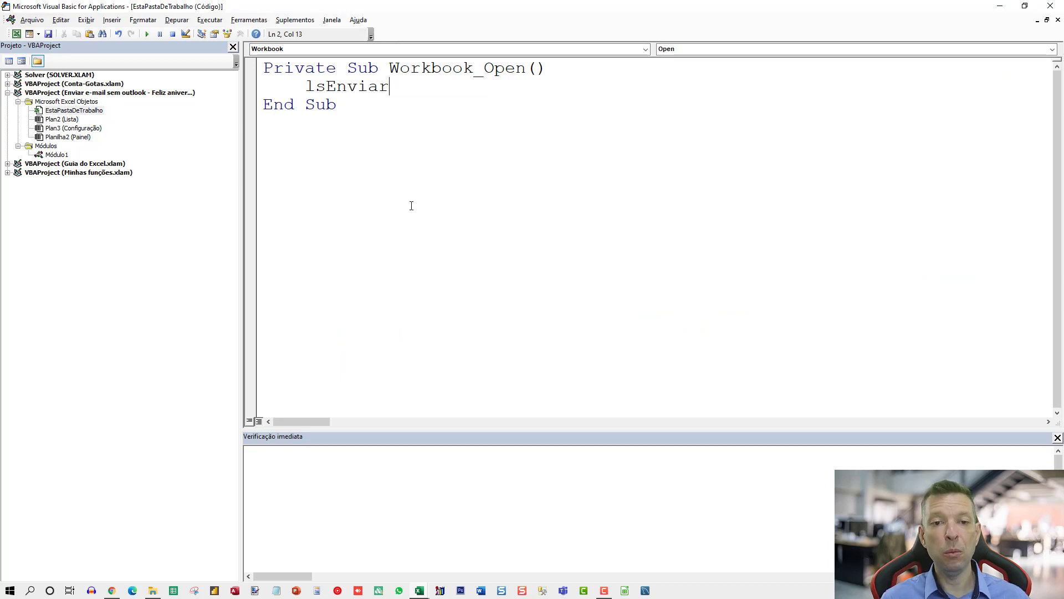
pyautogui.press('Return')
pyautogui.press('Return')
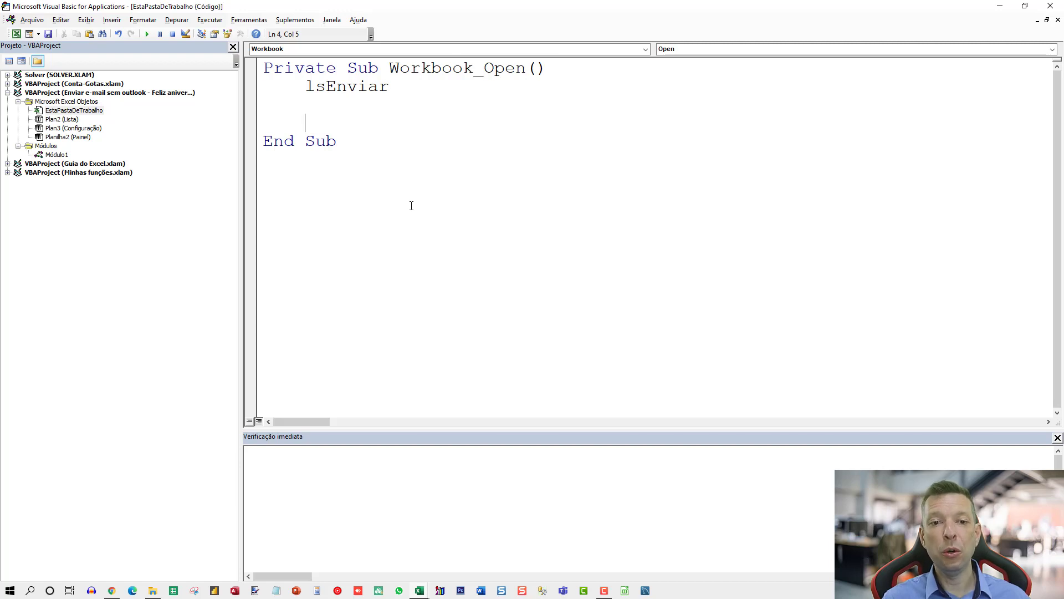
# Step: Add the line ActiveWorkbook.Close vbNo below the lsEnviar call
pyautogui.write('wor')
pyautogui.hotkey('ctrl', 'space')
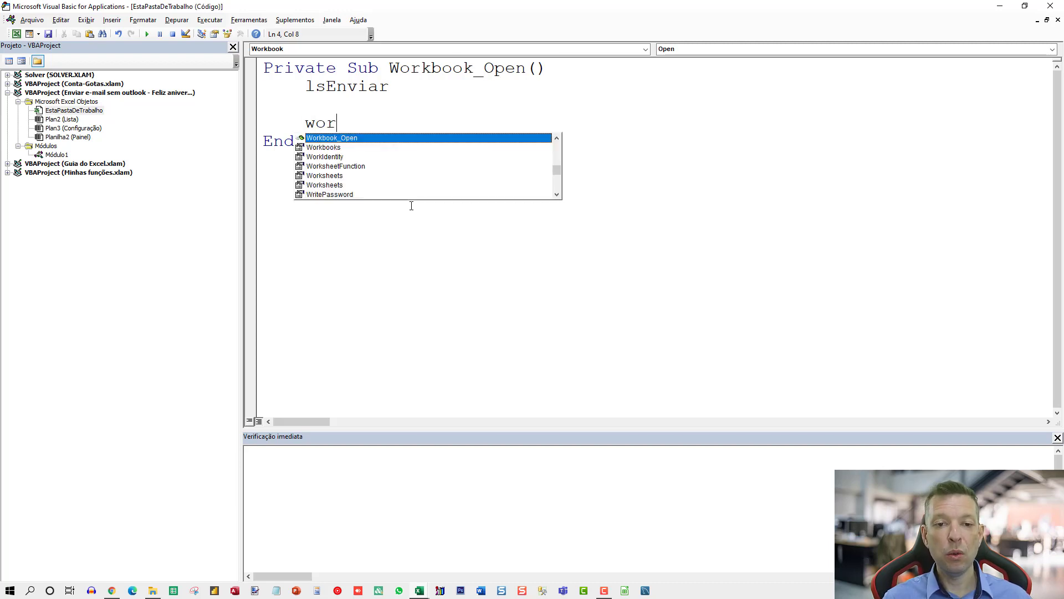
pyautogui.press('BackSpace')
pyautogui.press('BackSpace')
pyautogui.press('BackSpace')
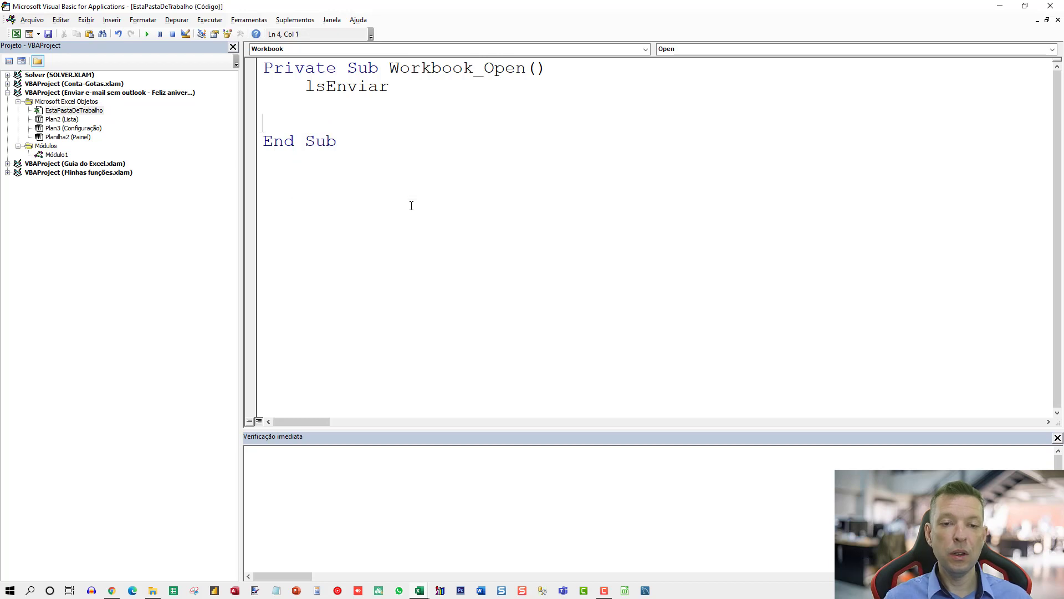
pyautogui.write('active')
pyautogui.hotkey('ctrl', 'space')
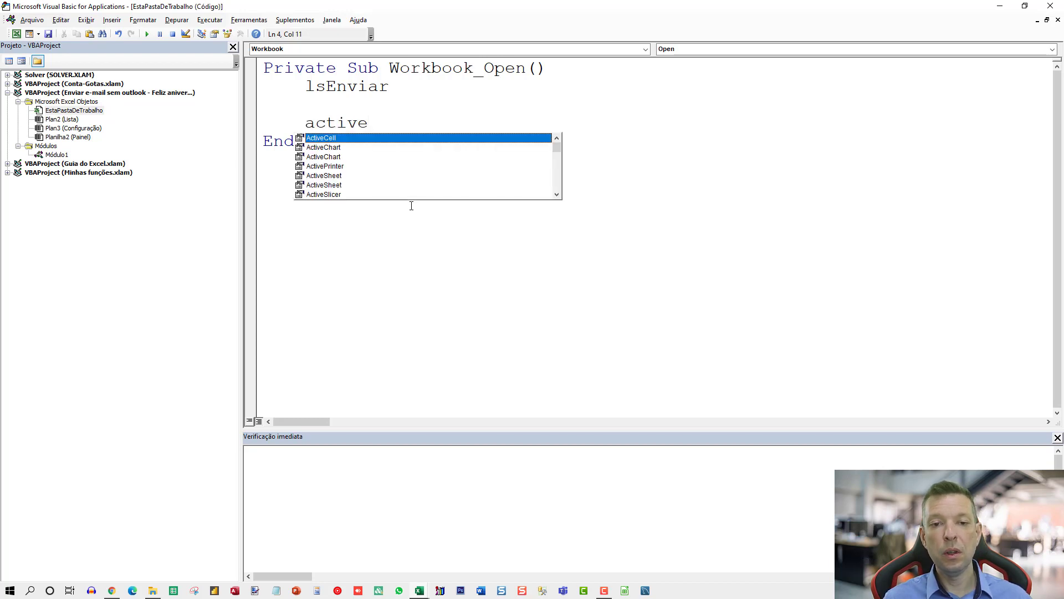
pyautogui.write('wor')
pyautogui.press('Tab')
pyautogui.write('clo ')
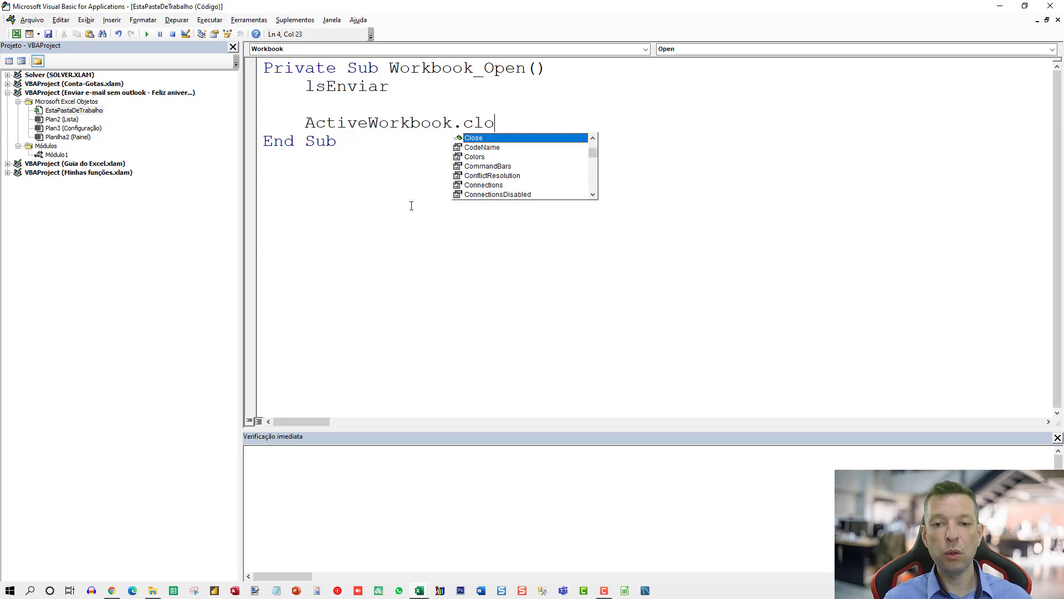
pyautogui.write('vb')
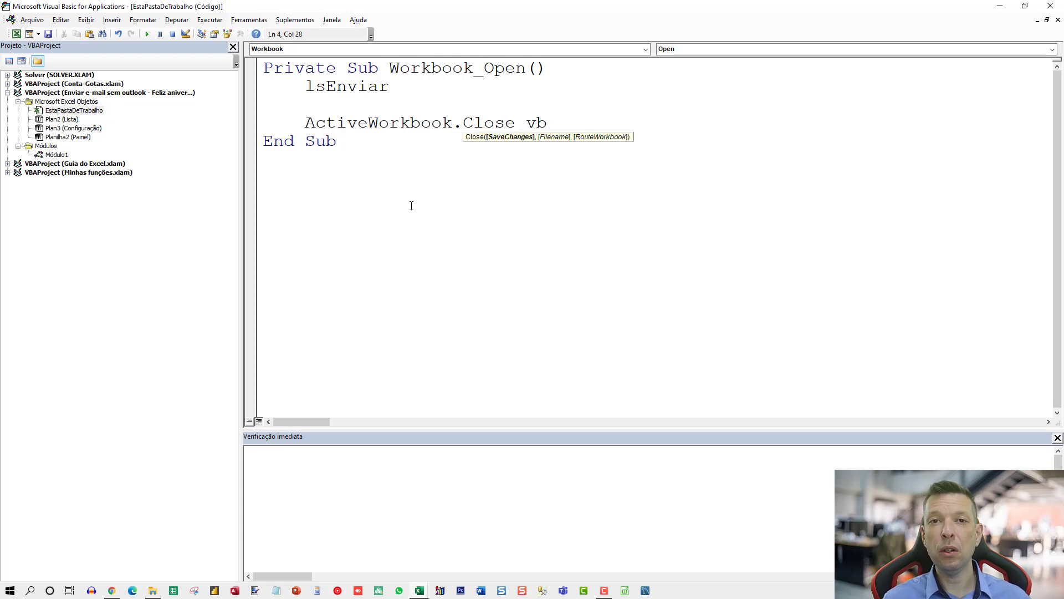
pyautogui.write('no')
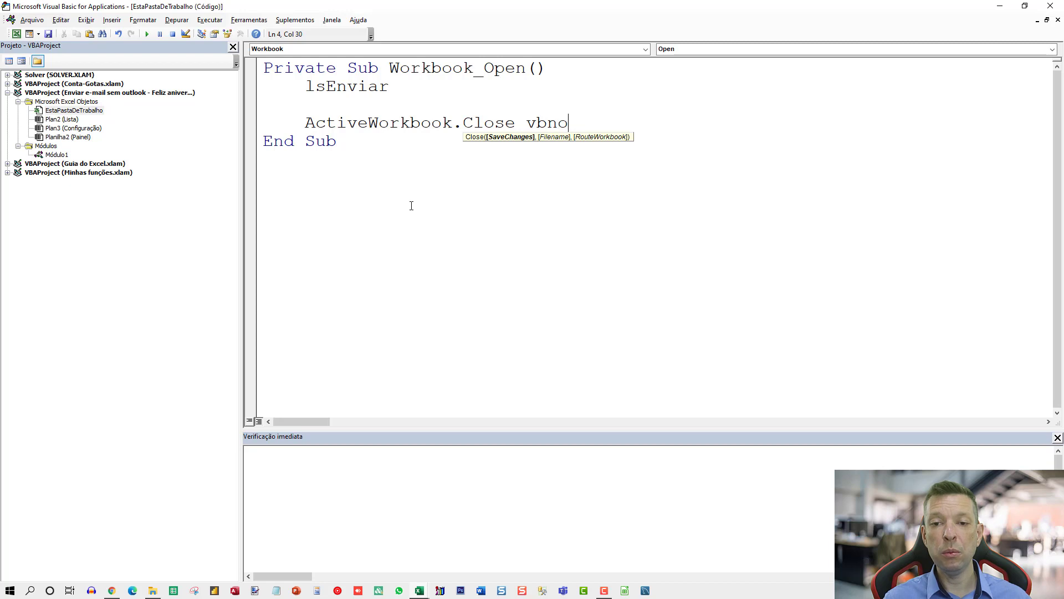
pyautogui.click(358, 87)
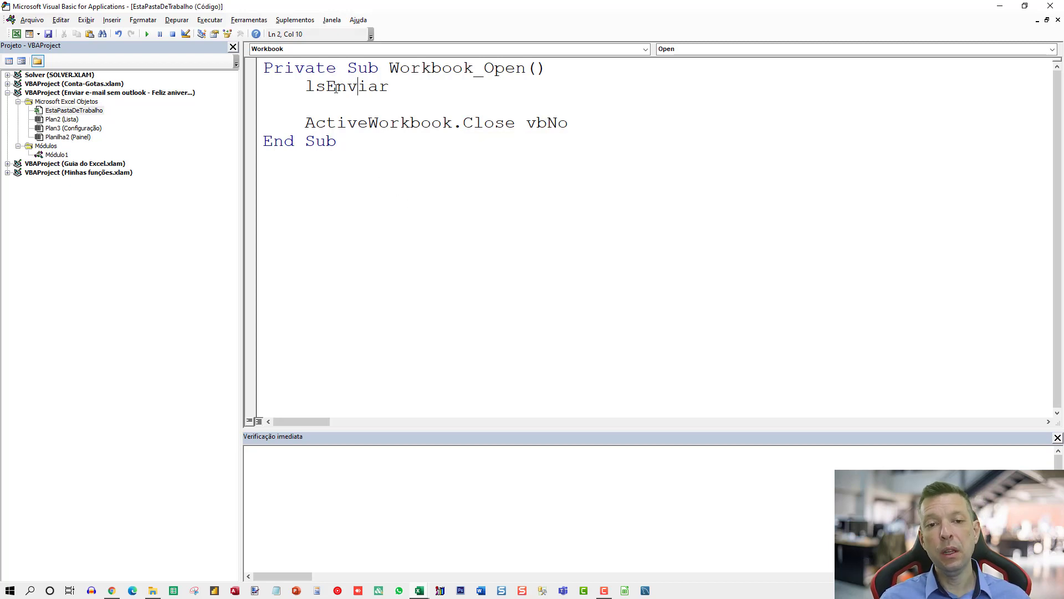
# Step: Review both lines, retype the vbNo argument, and save the workbook's macro code
pyautogui.doubleClick(335, 86)
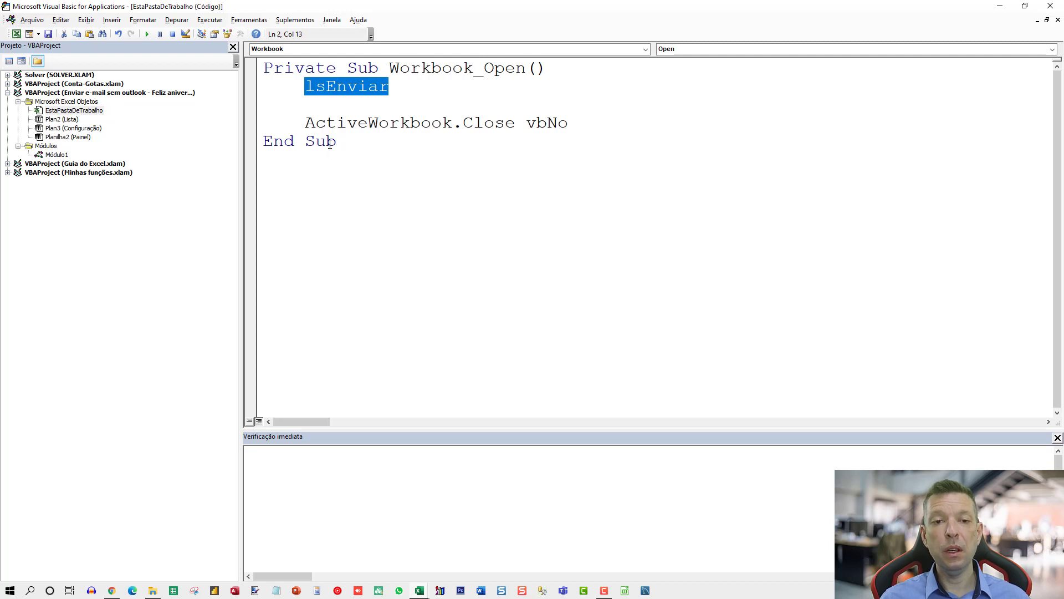
pyautogui.moveTo(342, 124)
pyautogui.mouseDown()
pyautogui.moveTo(552, 115)
pyautogui.moveTo(571, 138)
pyautogui.mouseUp()
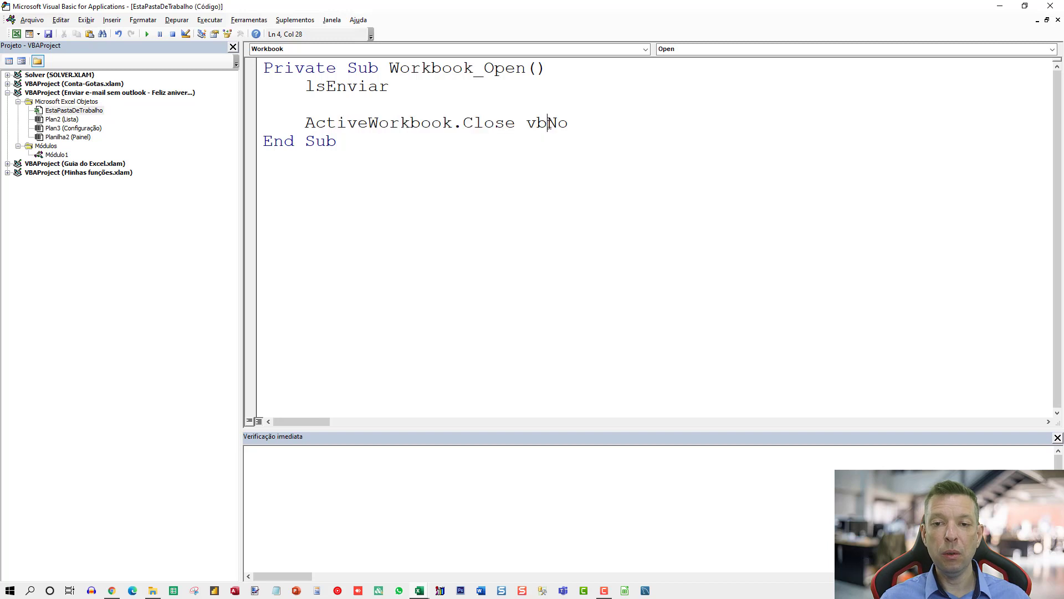
pyautogui.doubleClick(551, 122)
pyautogui.press('BackSpace')
pyautogui.press('BackSpace')
pyautogui.write(',')
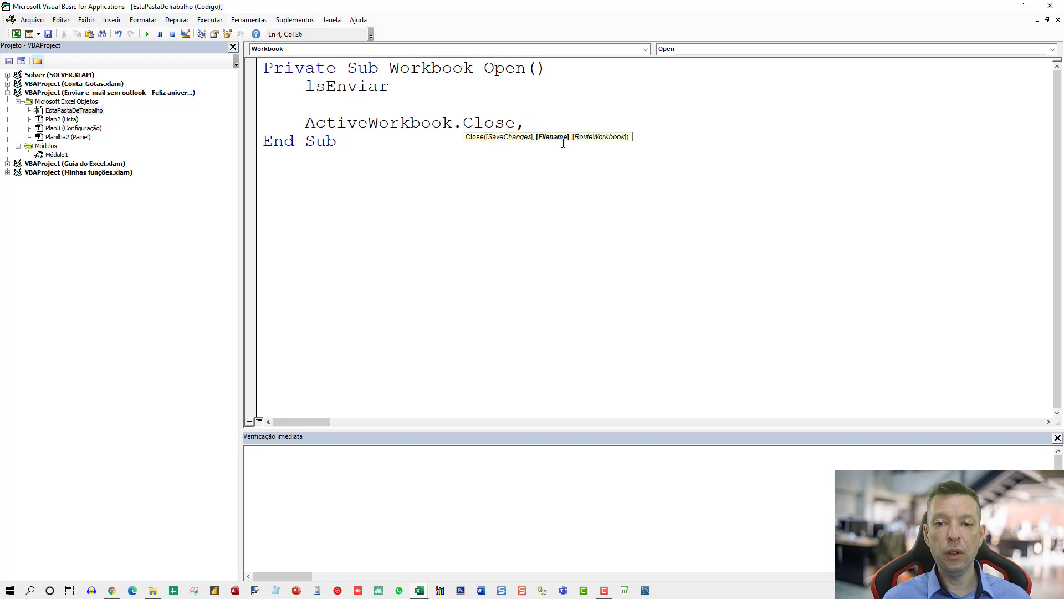
pyautogui.press('BackSpace')
pyautogui.press('BackSpace')
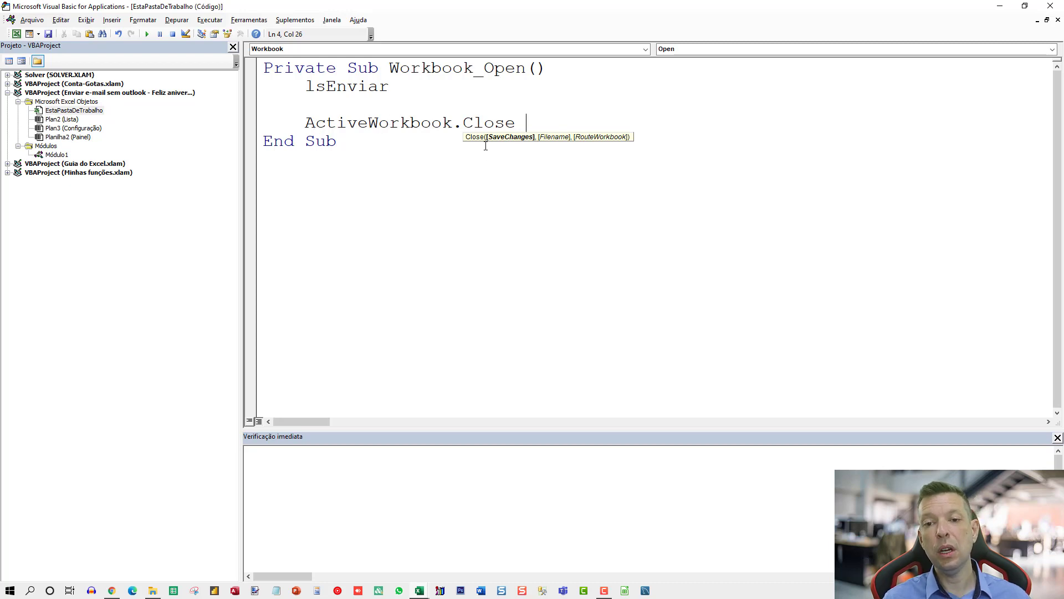
pyautogui.write('vbno')
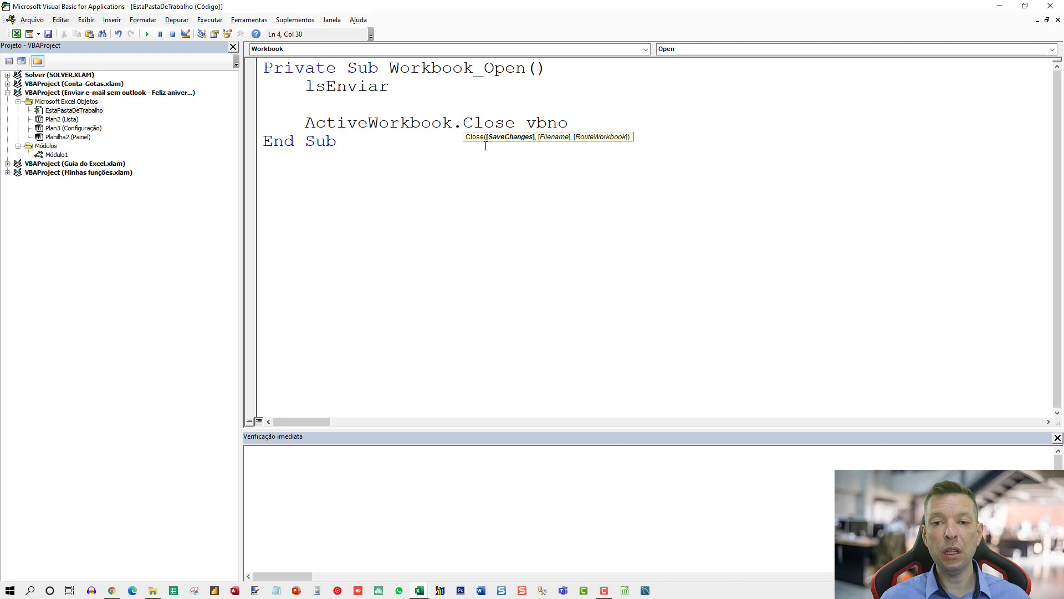
pyautogui.click(486, 146)
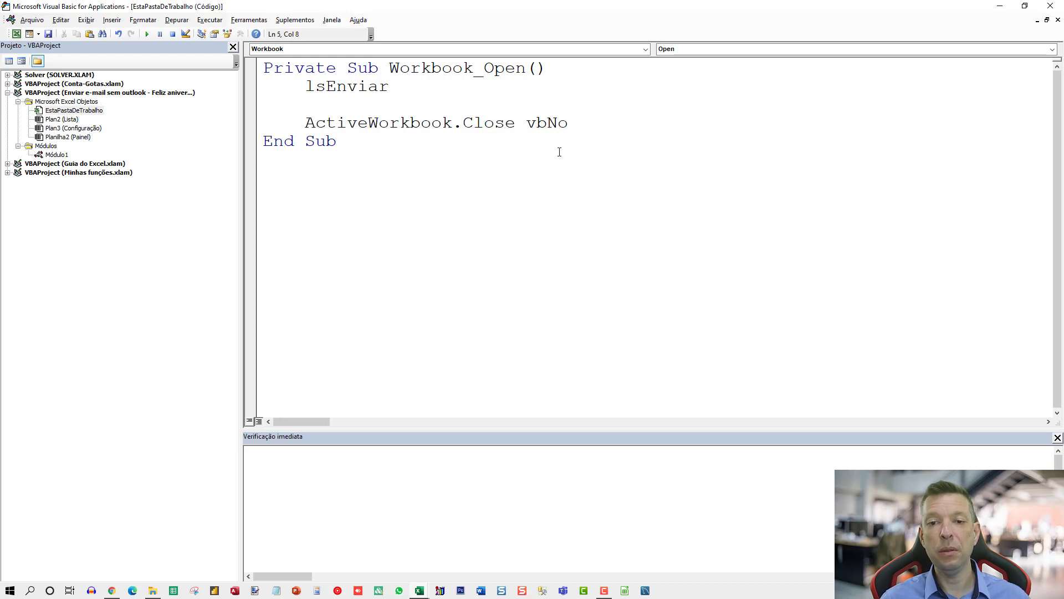
pyautogui.click(49, 34)
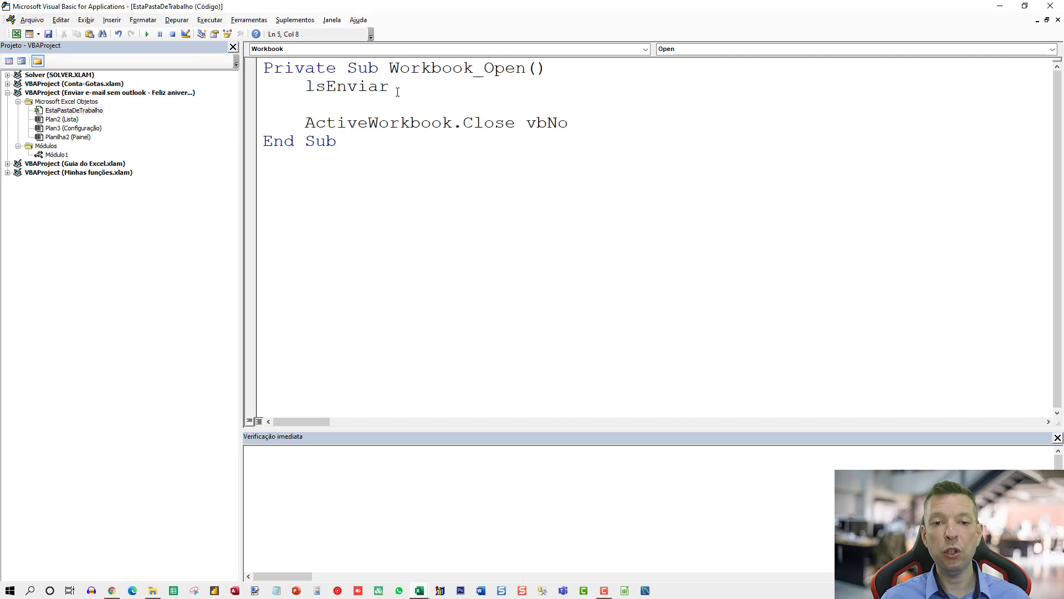
# Step: Close the VBA editor, then search Start for 'agenda' and launch Agendador de Tarefas
pyautogui.click(1051, 7)
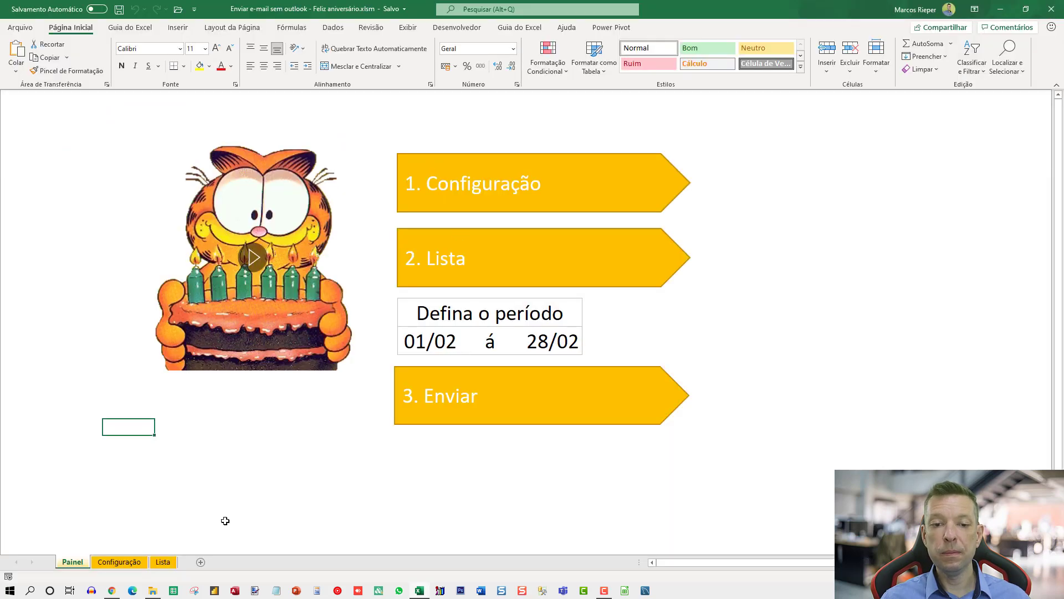
pyautogui.click(212, 484)
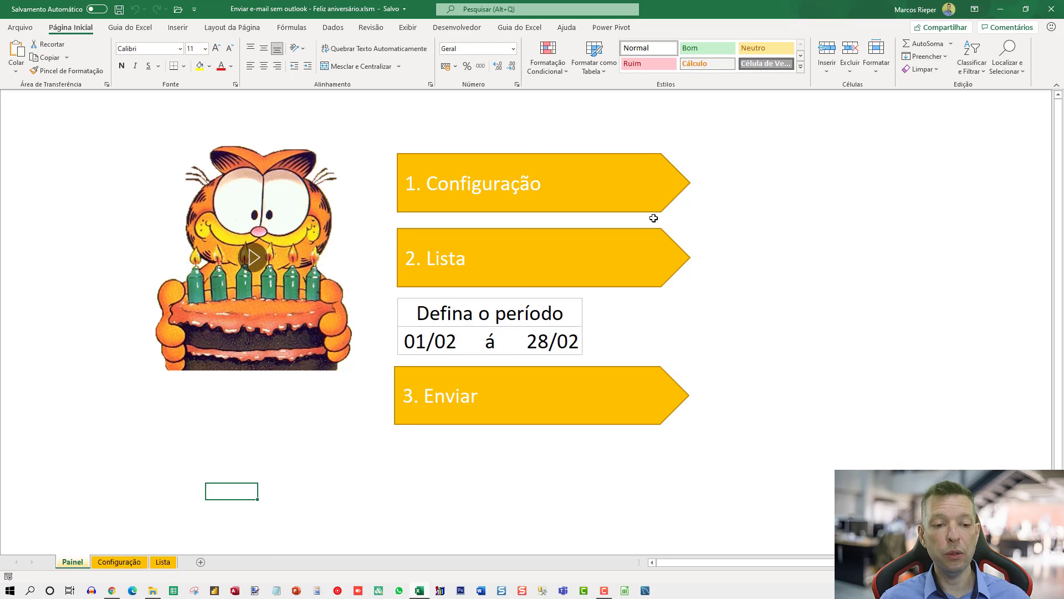
pyautogui.click(10, 589)
pyautogui.write('age')
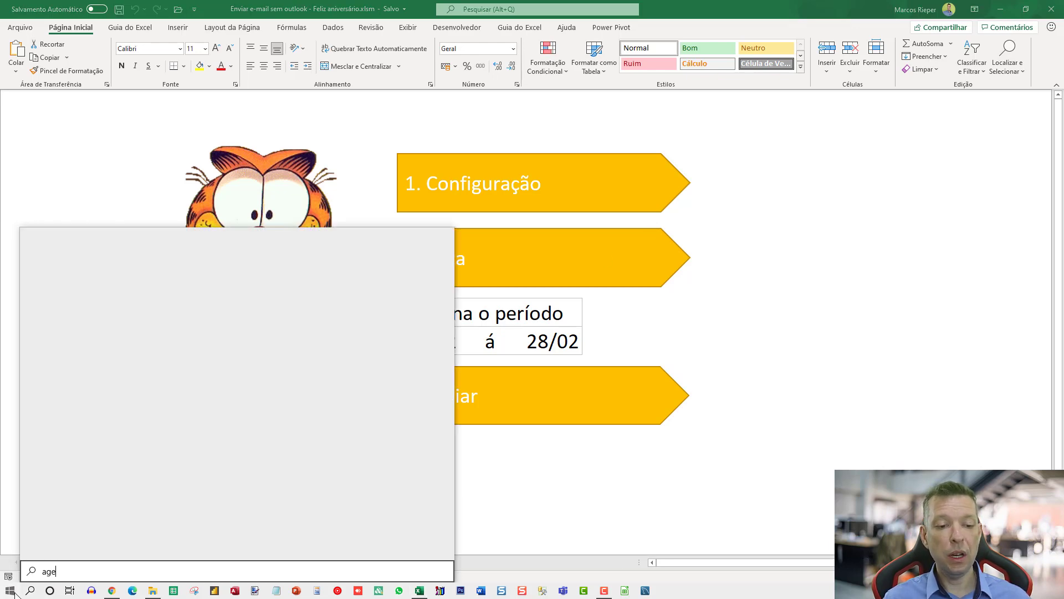
pyautogui.write('nda')
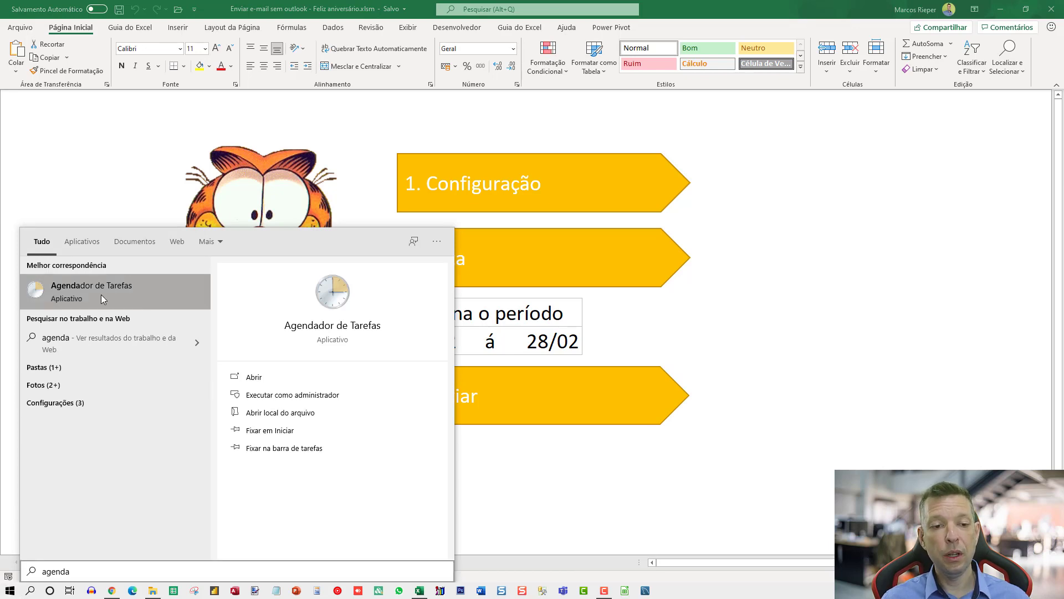
pyautogui.click(101, 298)
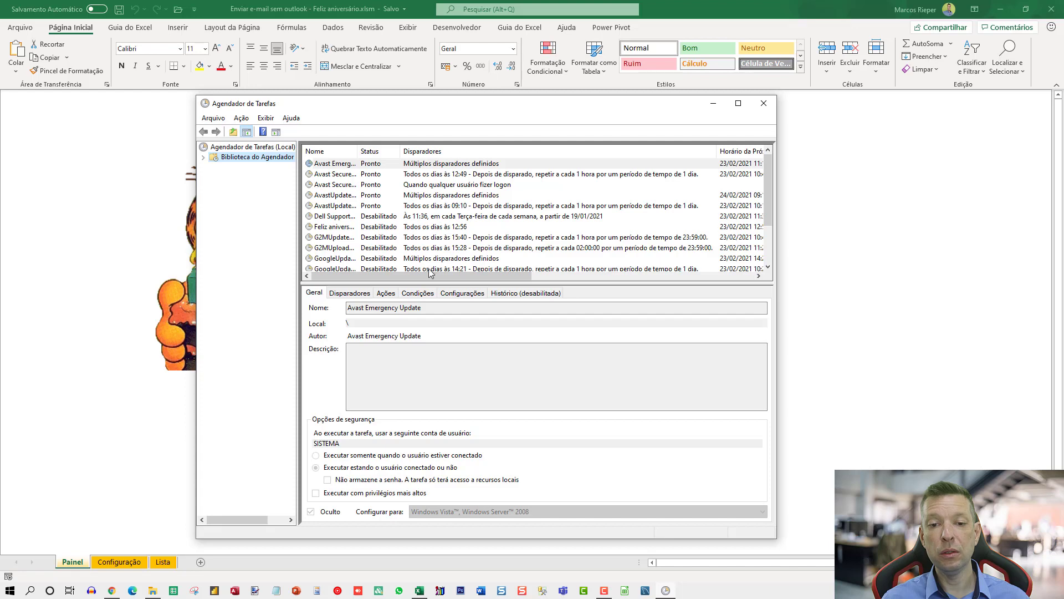
# Step: Maximize Task Scheduler, select Agendador de Tarefas (Local), and open a blank Criar Tarefa form
pyautogui.moveTo(770, 175)
pyautogui.mouseDown()
pyautogui.moveTo(773, 231)
pyautogui.moveTo(772, 166)
pyautogui.mouseUp()
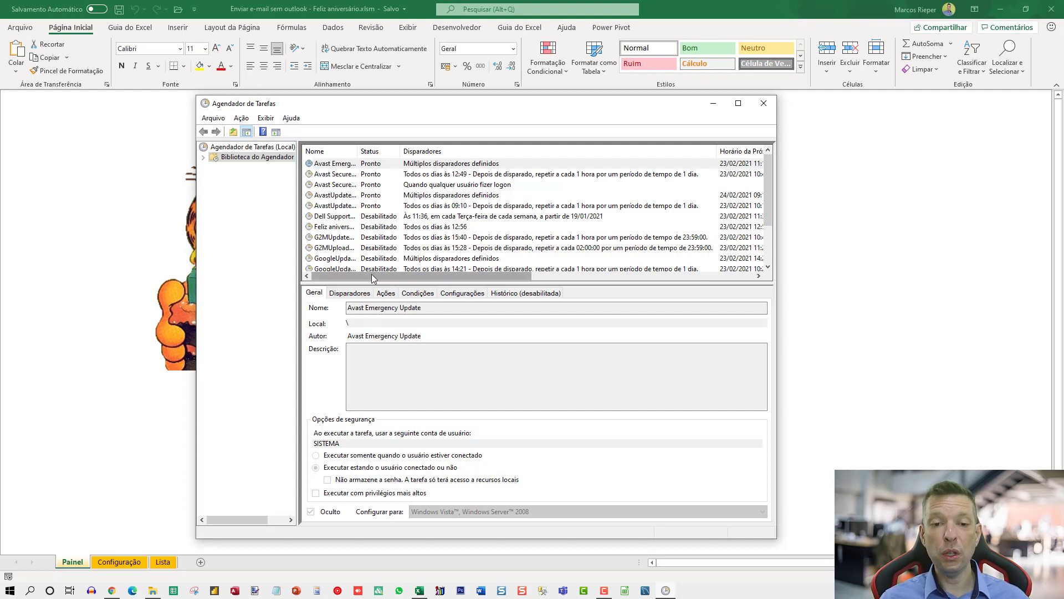
pyautogui.click(738, 103)
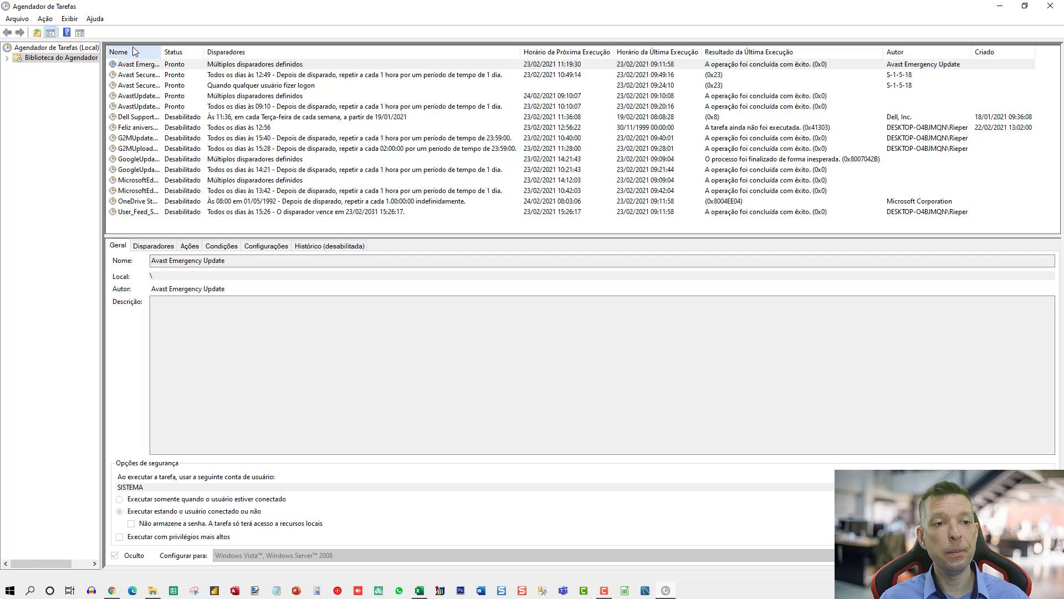
pyautogui.click(55, 47)
pyautogui.click(45, 18)
pyautogui.click(16, 172)
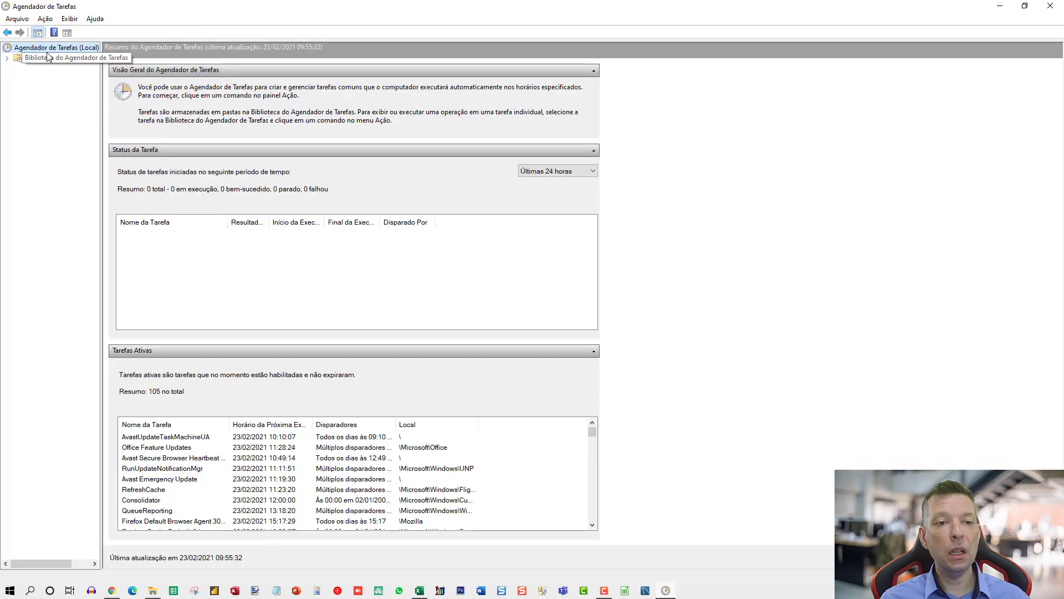
pyautogui.click(41, 22)
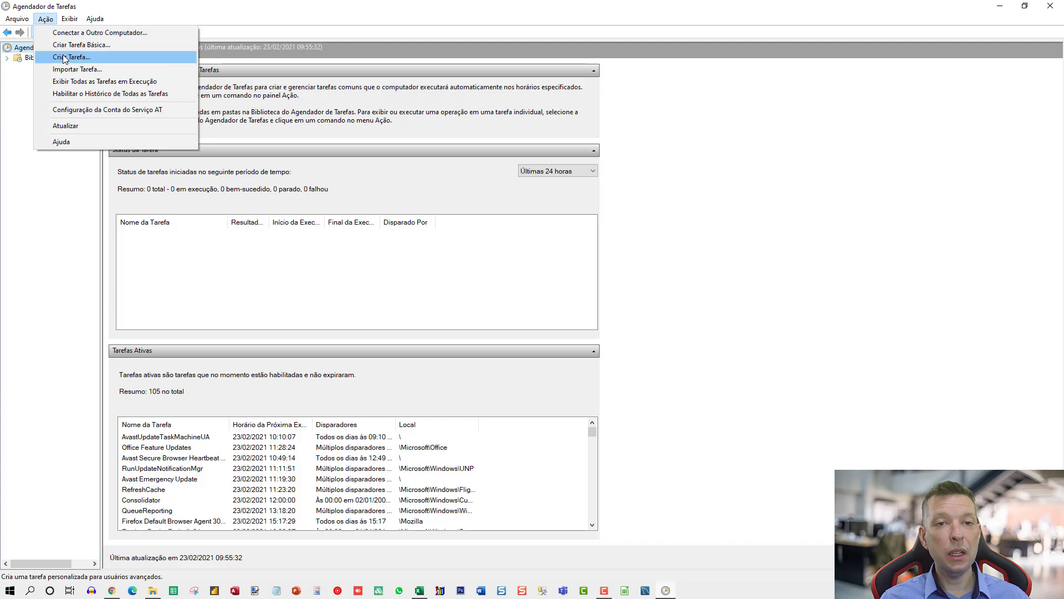
pyautogui.click(64, 57)
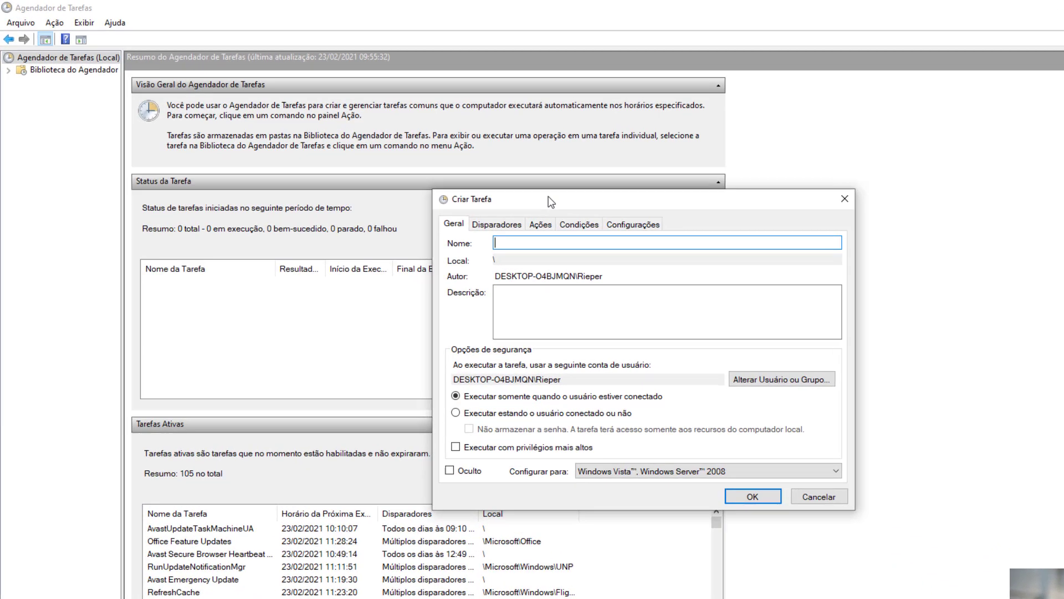
# Step: Name the task 'Enviar e-mail feliz aniversário' and describe it as 'Este agendamento envia e-mail de feliz aniversário'
pyautogui.moveTo(551, 202); pyautogui.dragTo(524, 213)
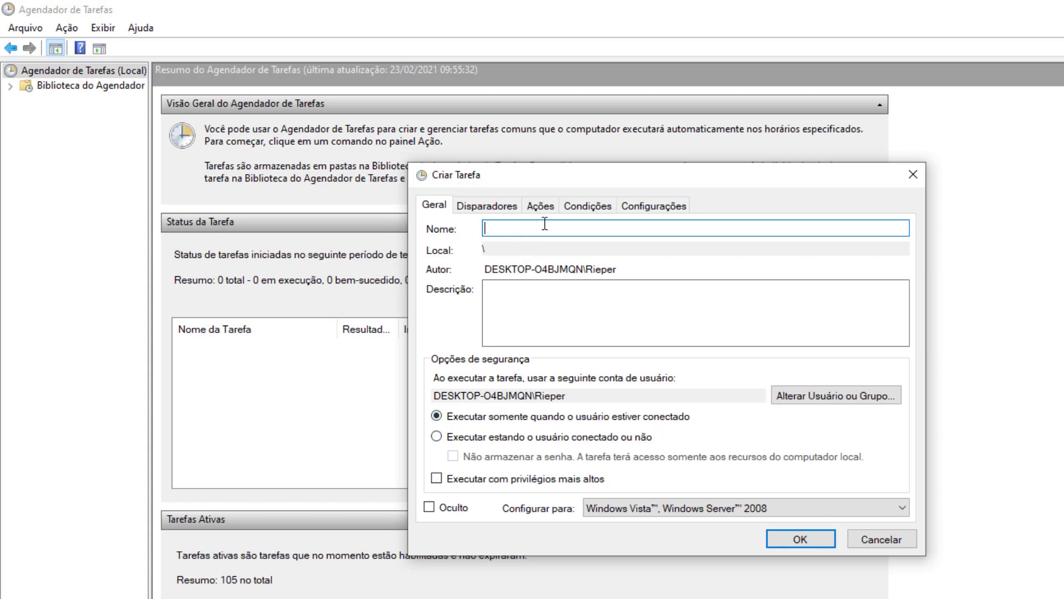
pyautogui.write('Envi')
pyautogui.write('ar e-mail fel')
pyautogui.write('iz aniversário')
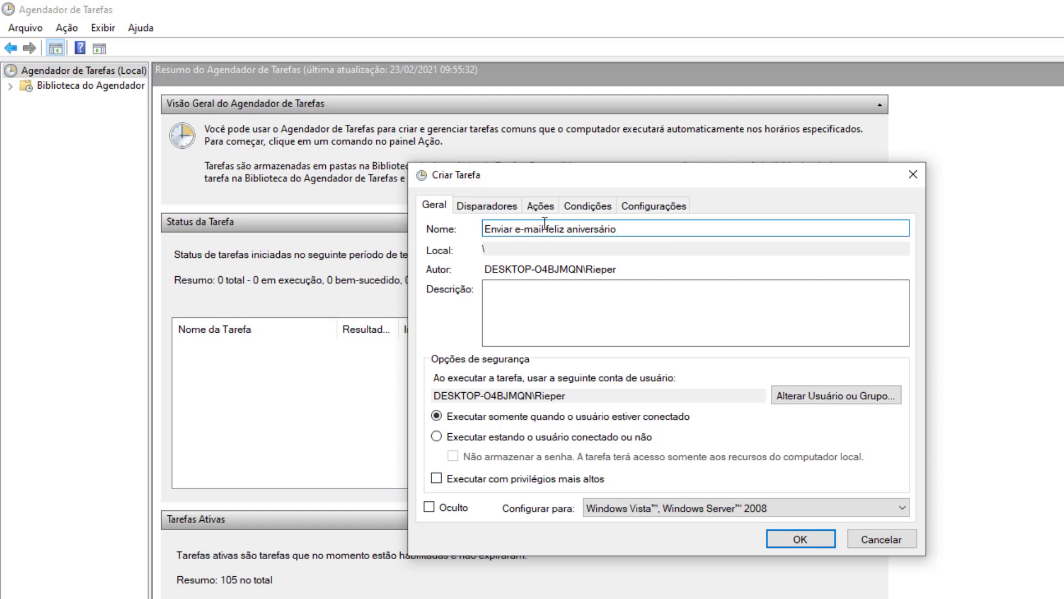
pyautogui.click(547, 310)
pyautogui.write('Est')
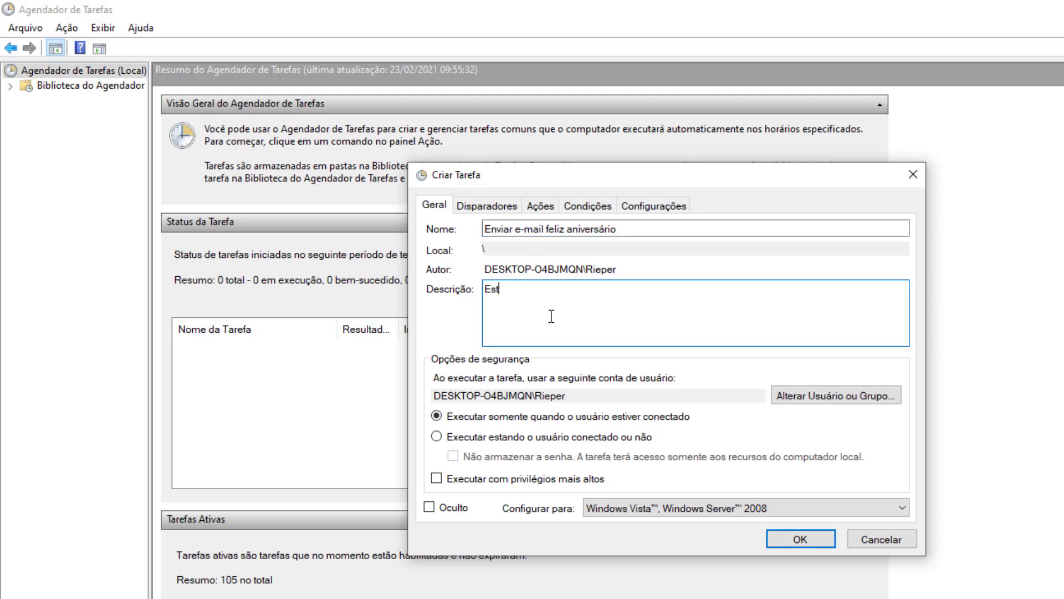
pyautogui.write('e agendamen')
pyautogui.write('to envia e-mail d')
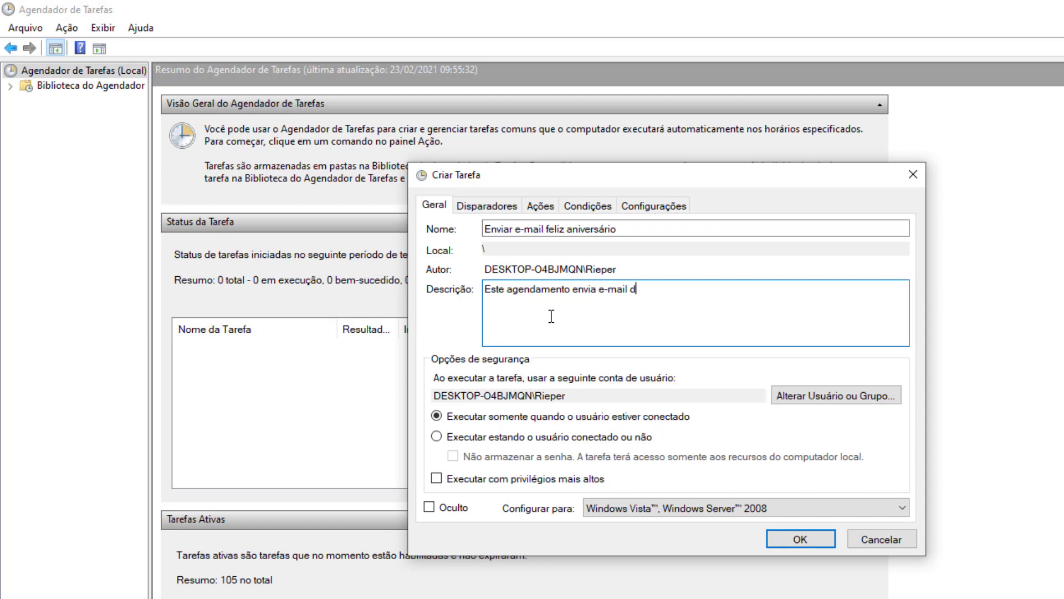
pyautogui.write('e feliz aniversári')
pyautogui.write('o')
# Step: Let the task run whether or not the user is logged on, with highest privileges
pyautogui.click(458, 440)
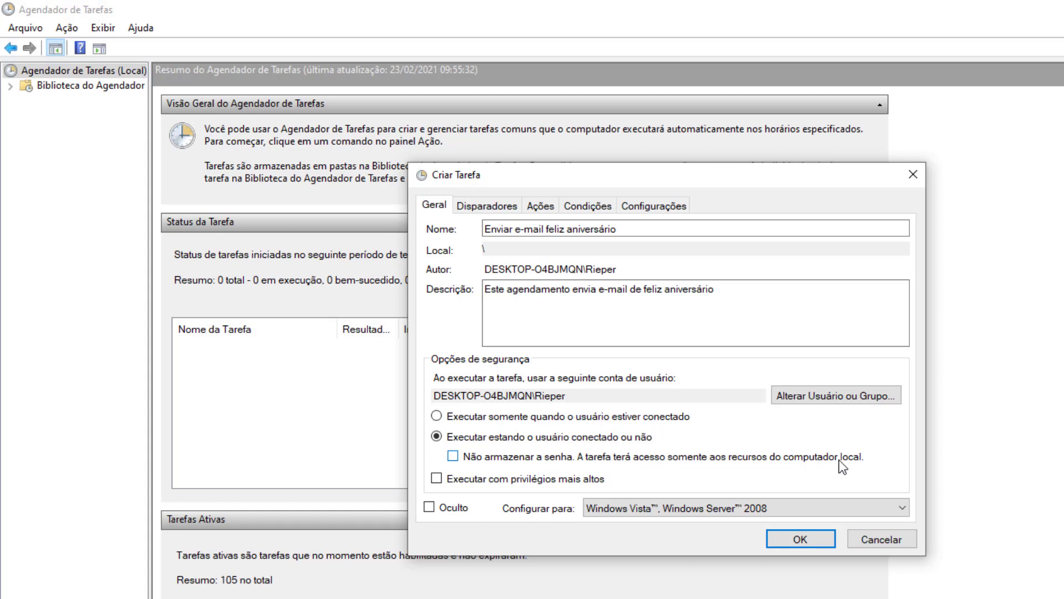
pyautogui.click(464, 477)
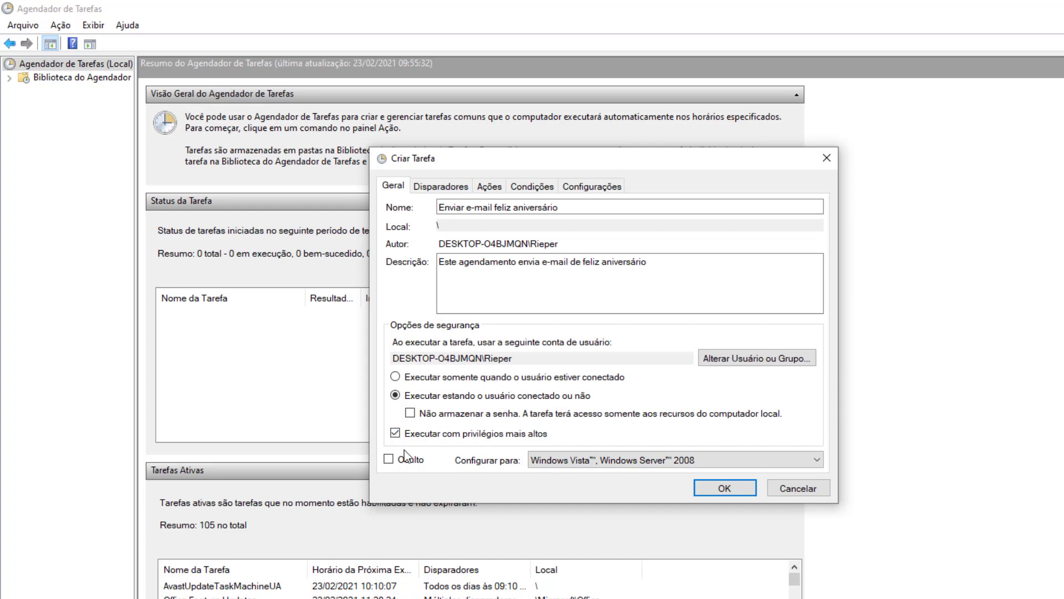
pyautogui.click(442, 187)
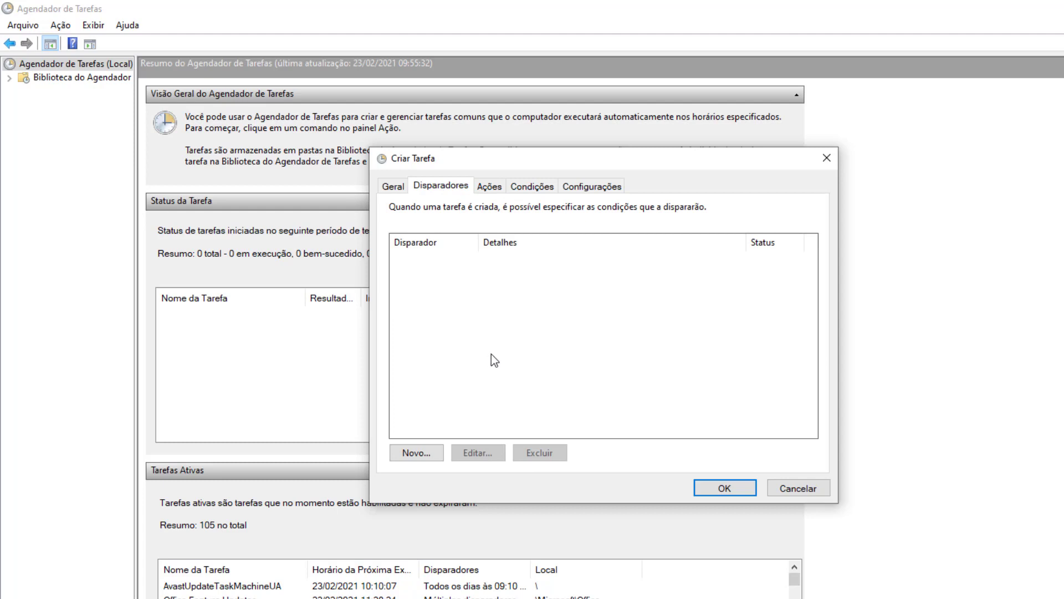
# Step: Add an 'Em um agendamento' trigger that runs daily at 09:57
pyautogui.click(424, 450)
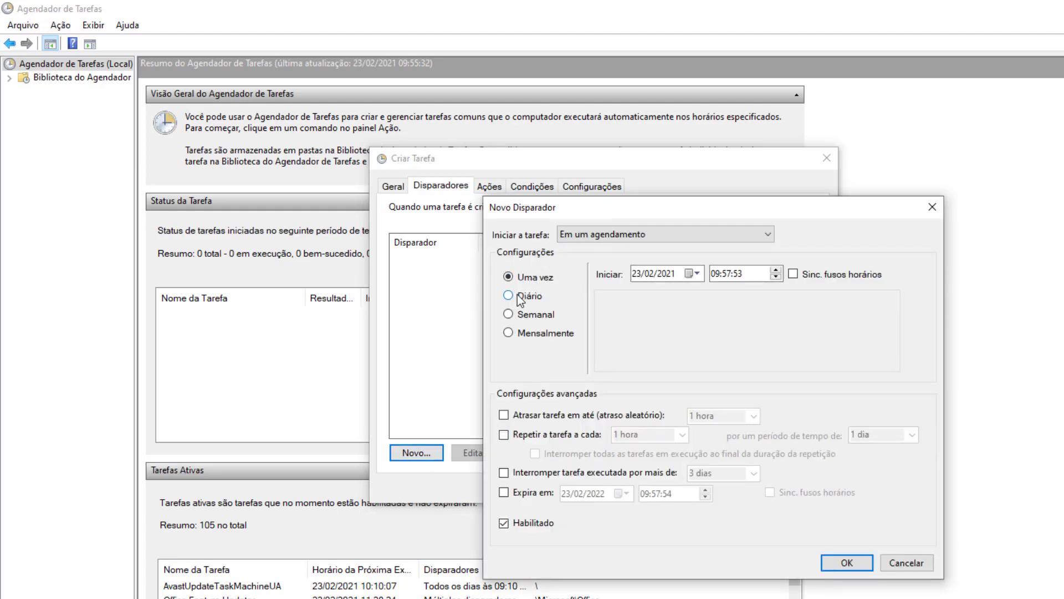
pyautogui.click(518, 295)
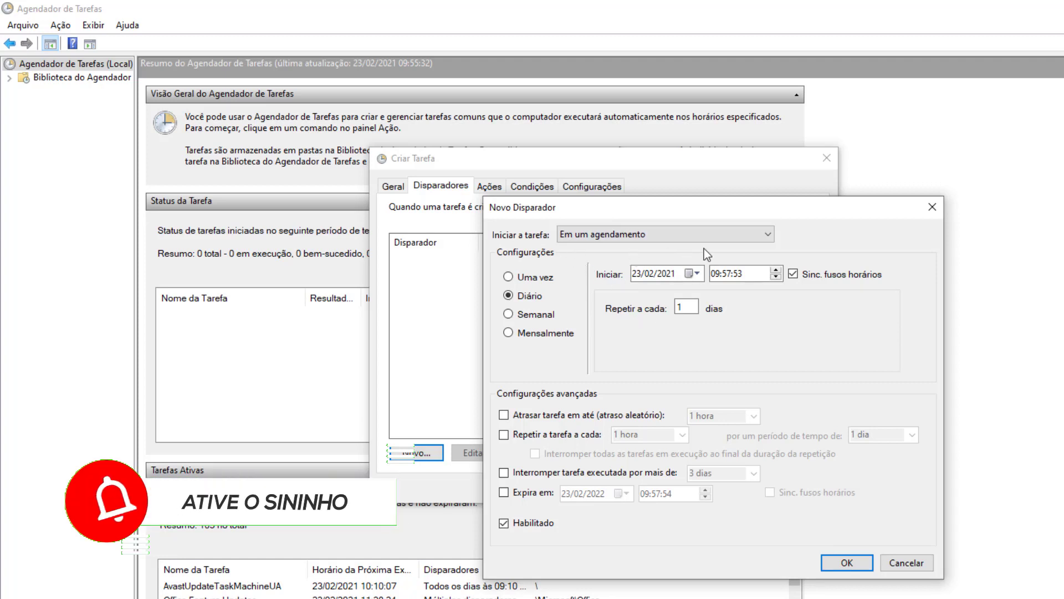
pyautogui.click(768, 234)
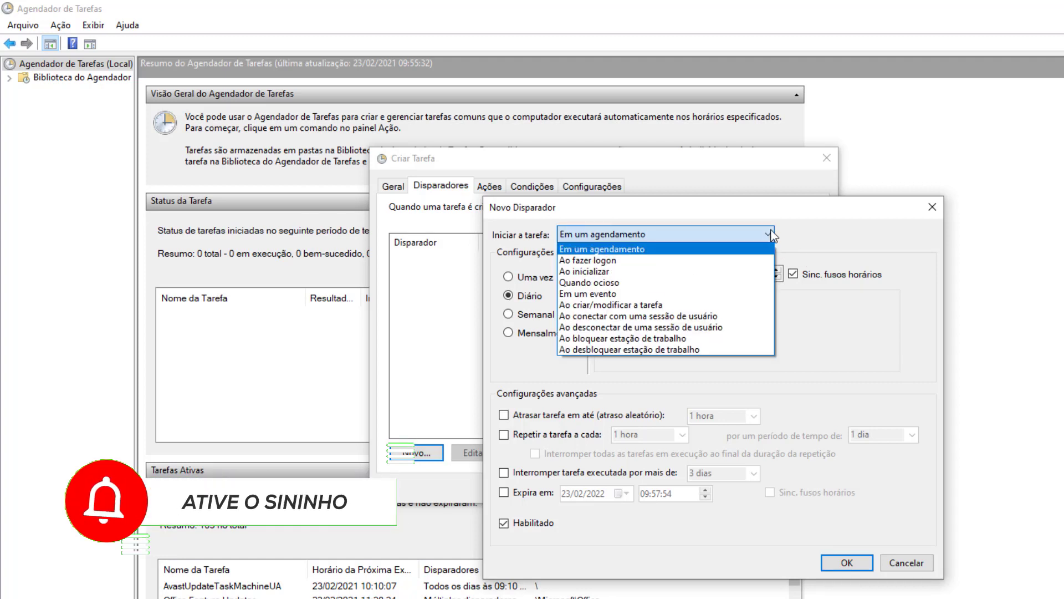
pyautogui.click(833, 231)
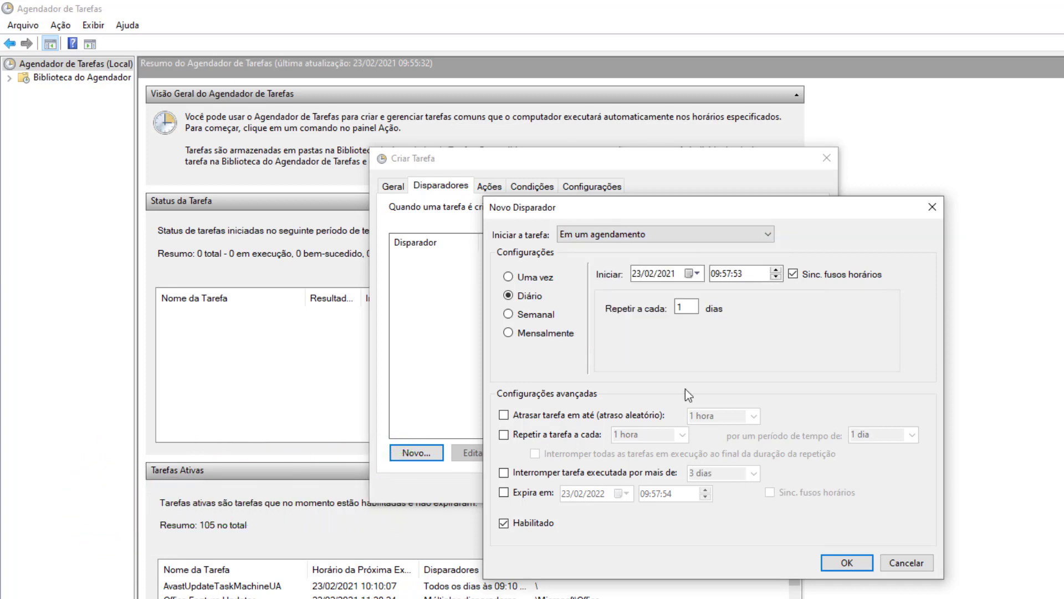
pyautogui.click(847, 563)
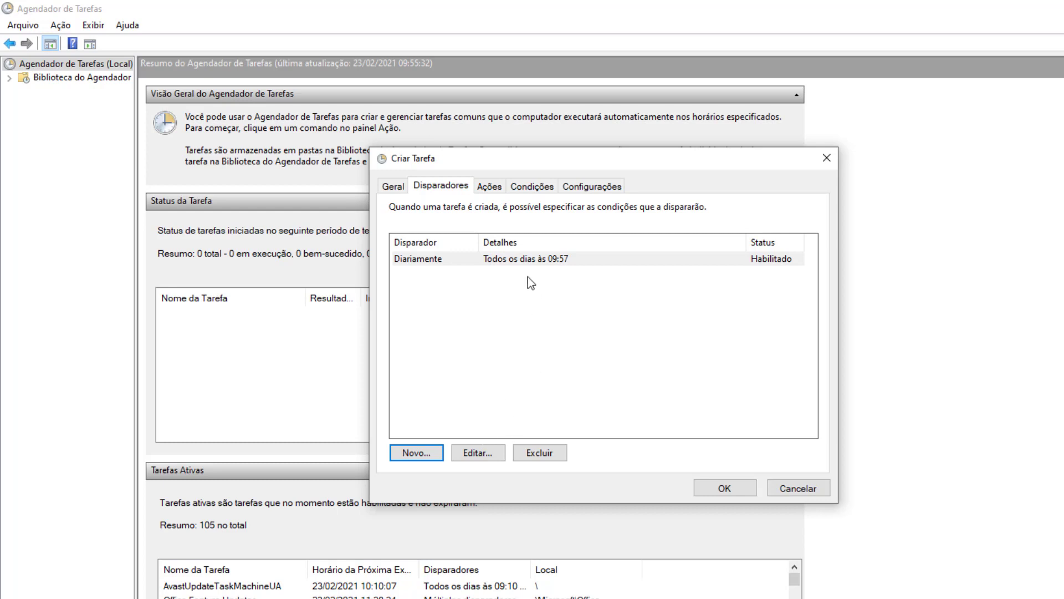
# Step: For a new action, browse to the 'Enviar e-mail sem outlook - Feliz aniversário.xlsm' workbook as the program
pyautogui.click(488, 186)
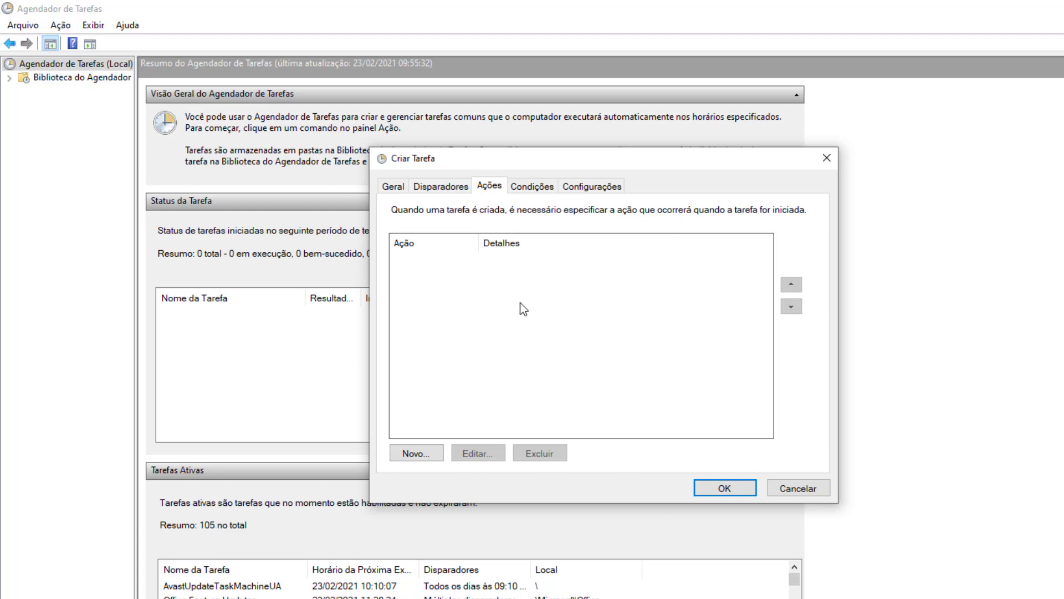
pyautogui.click(421, 450)
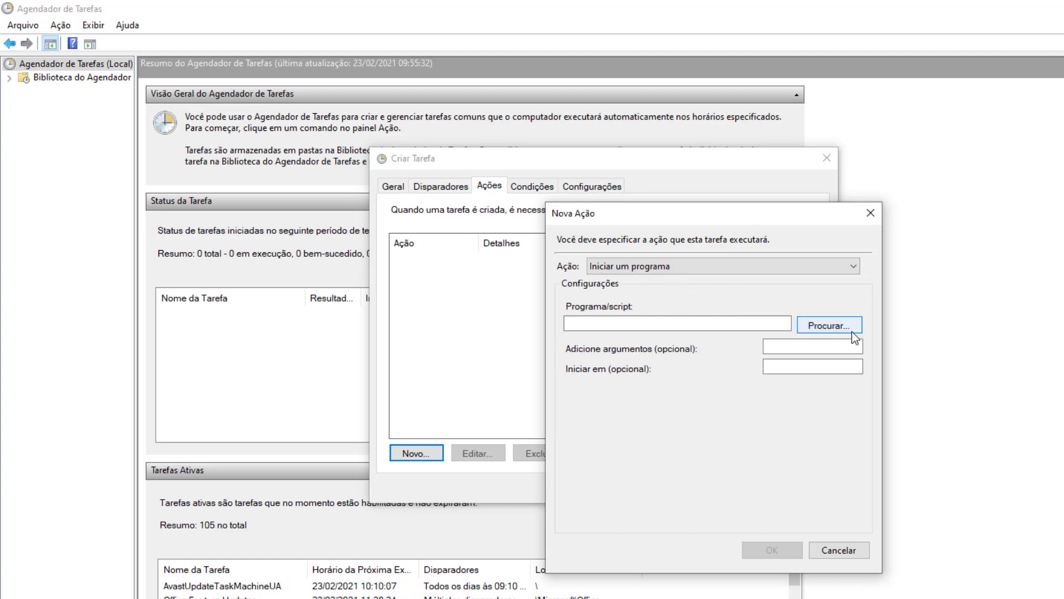
pyautogui.click(836, 327)
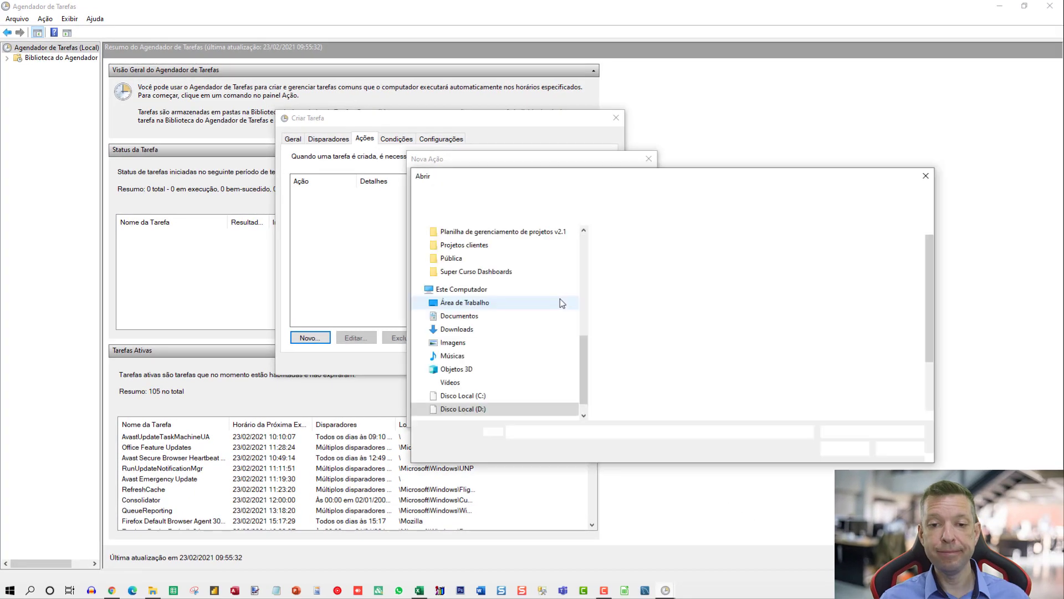
pyautogui.scroll(-2, 887, 360)
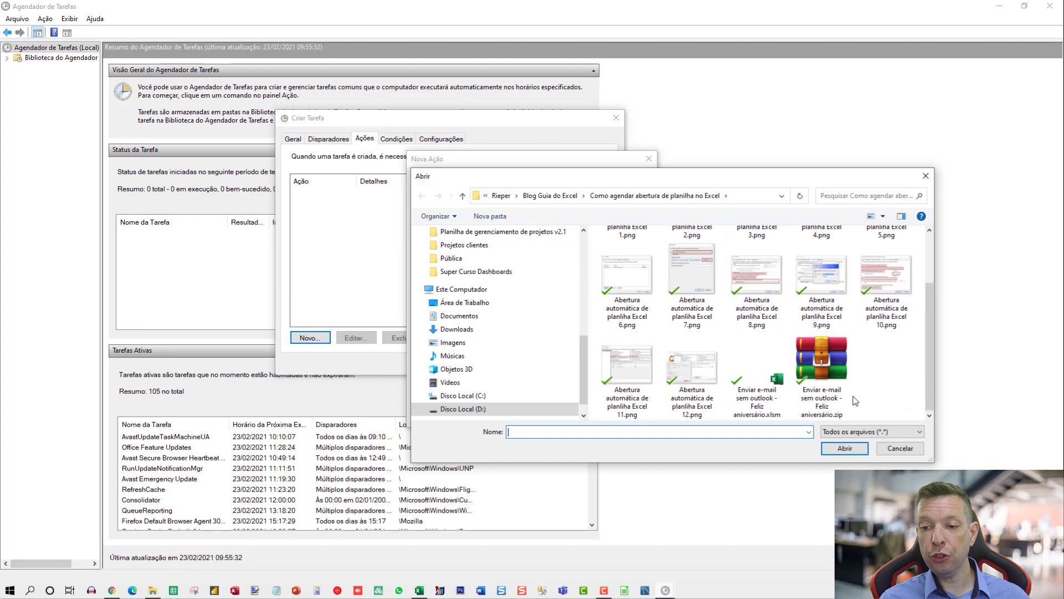
pyautogui.click(754, 376)
pyautogui.doubleClick(753, 375)
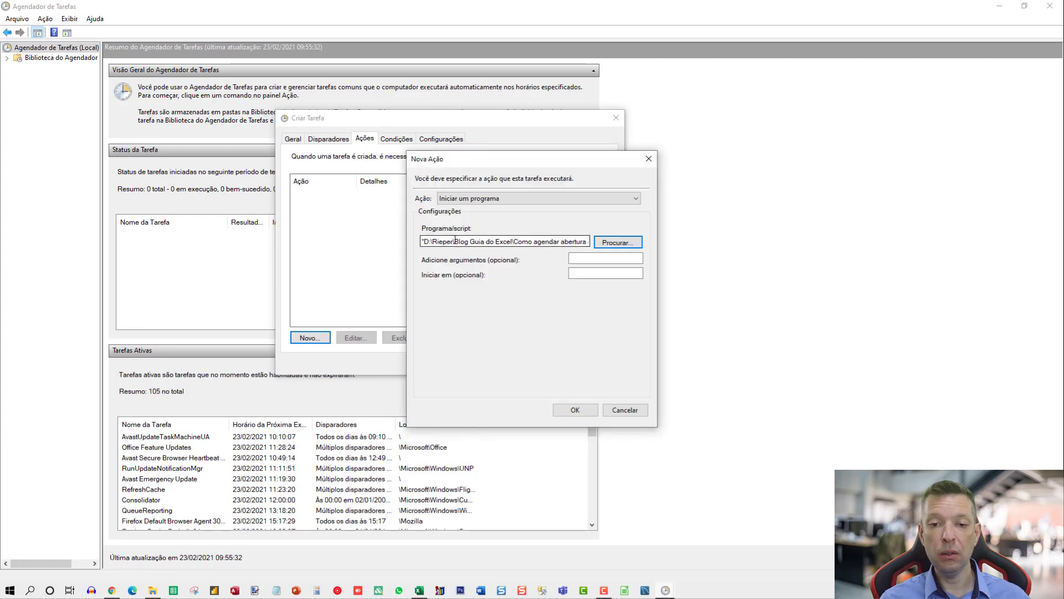
# Step: Keep 'Iniciar um programa' as the action type, verify the workbook path, and confirm
pyautogui.moveTo(455, 241)
pyautogui.mouseDown()
pyautogui.moveTo(425, 237)
pyautogui.moveTo(590, 241)
pyautogui.mouseUp()
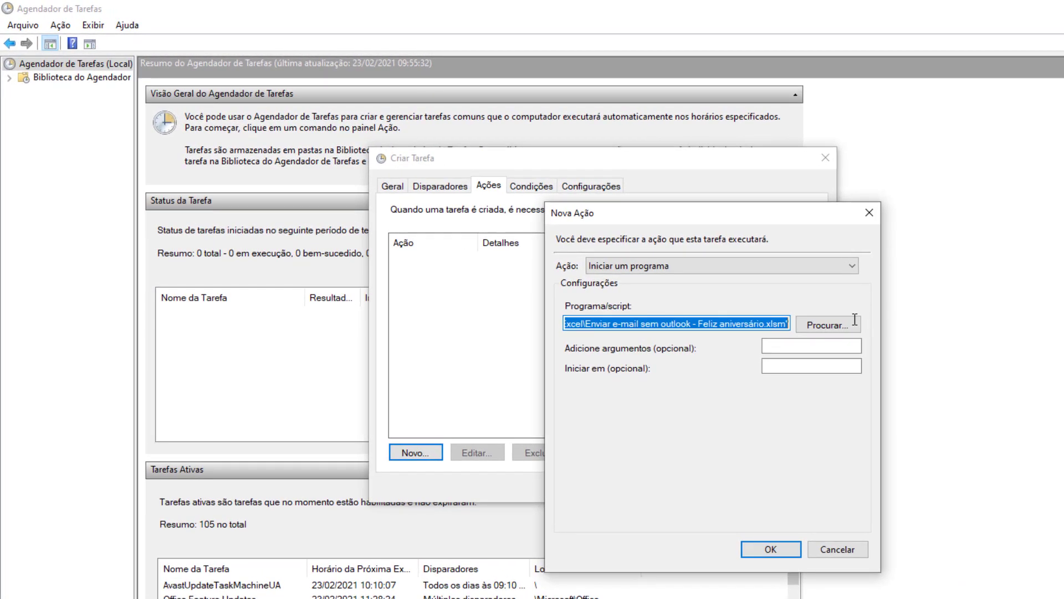
pyautogui.click(430, 244)
pyautogui.moveTo(576, 328); pyautogui.dragTo(792, 324)
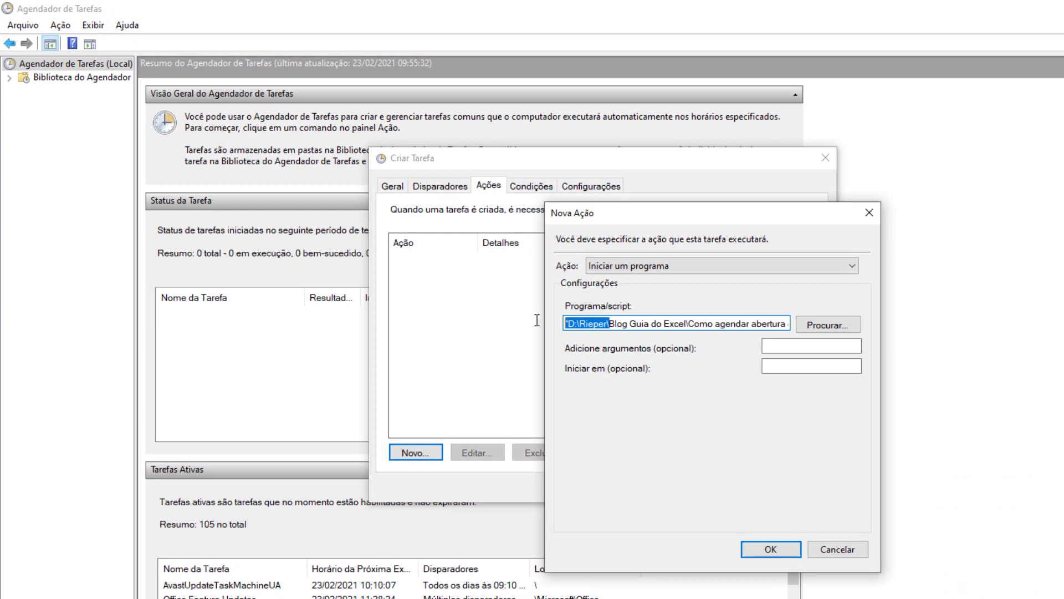
pyautogui.click(856, 266)
pyautogui.click(853, 266)
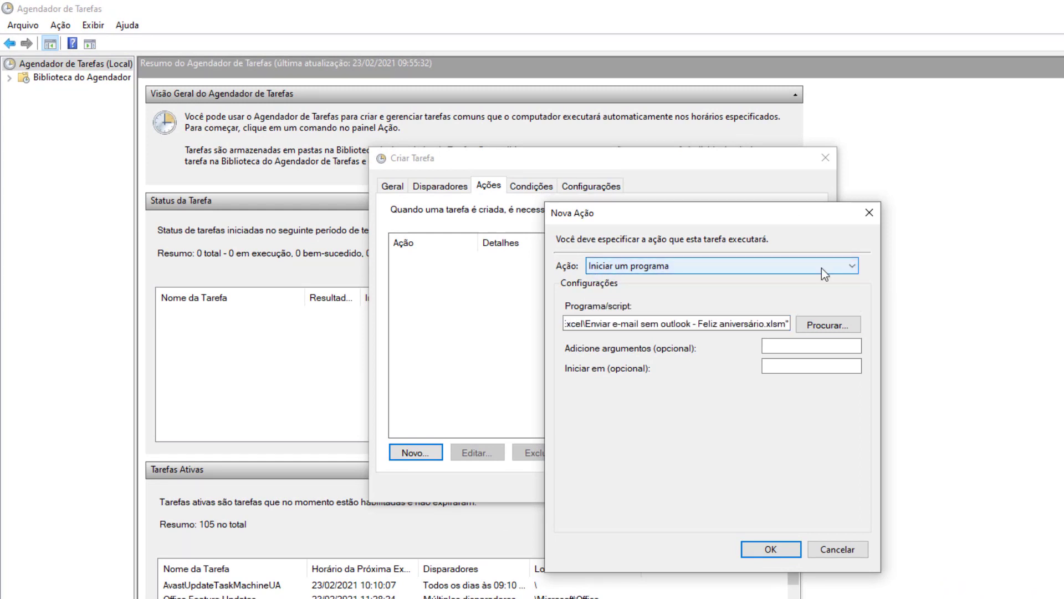
pyautogui.moveTo(619, 317); pyautogui.dragTo(529, 333)
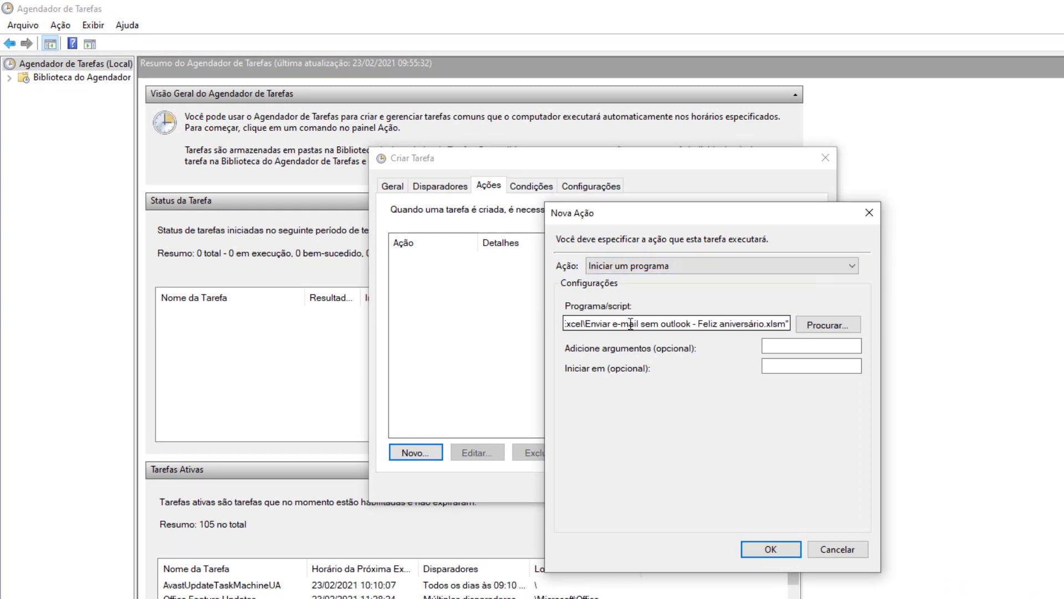
pyautogui.moveTo(693, 324); pyautogui.dragTo(934, 317)
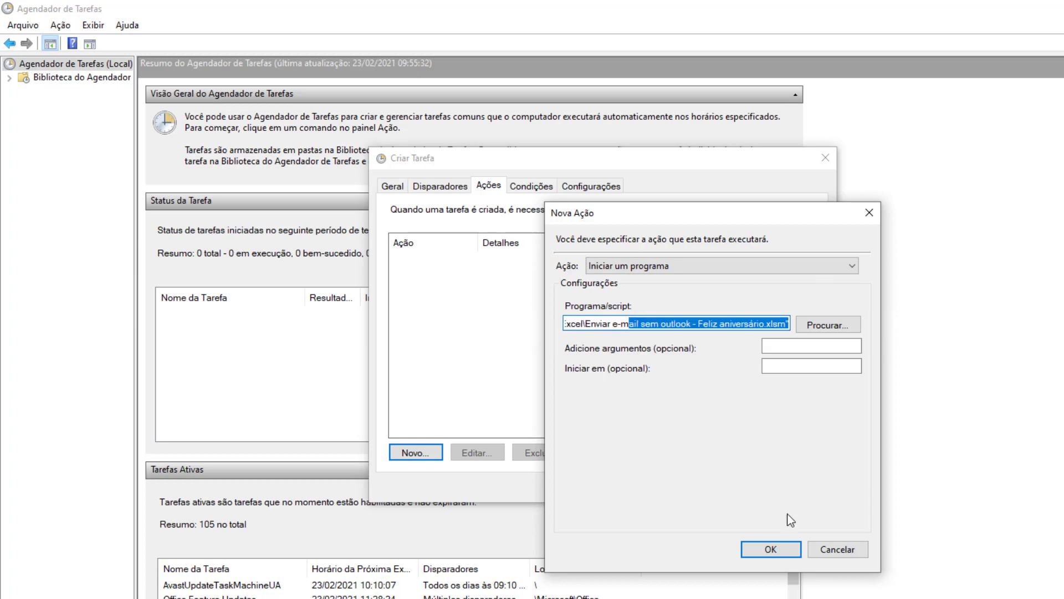
pyautogui.click(790, 552)
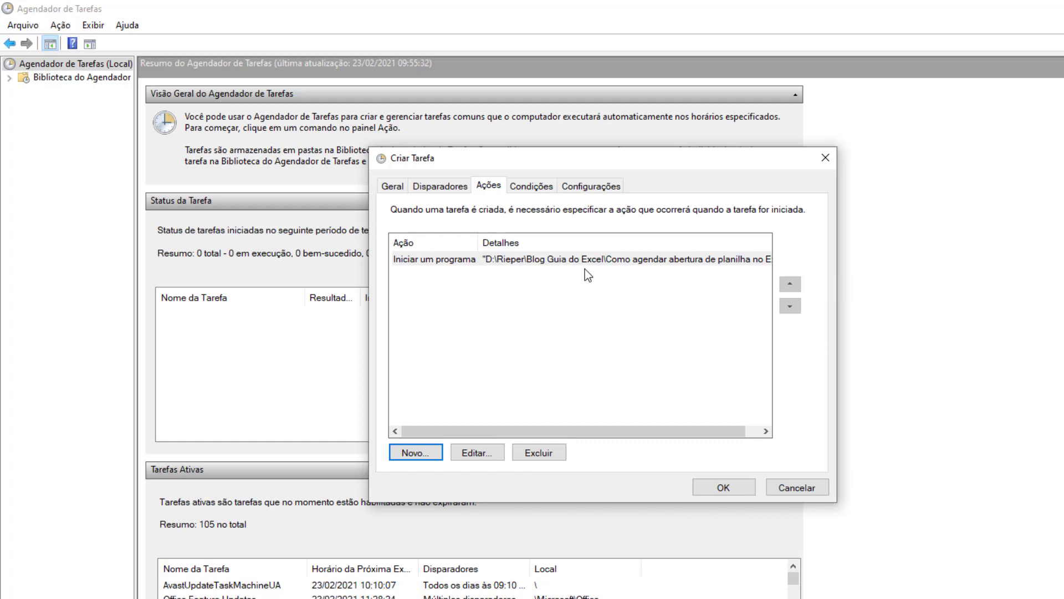
# Step: Under Condições, allow the task to start on battery power and require a network connection
pyautogui.click(530, 185)
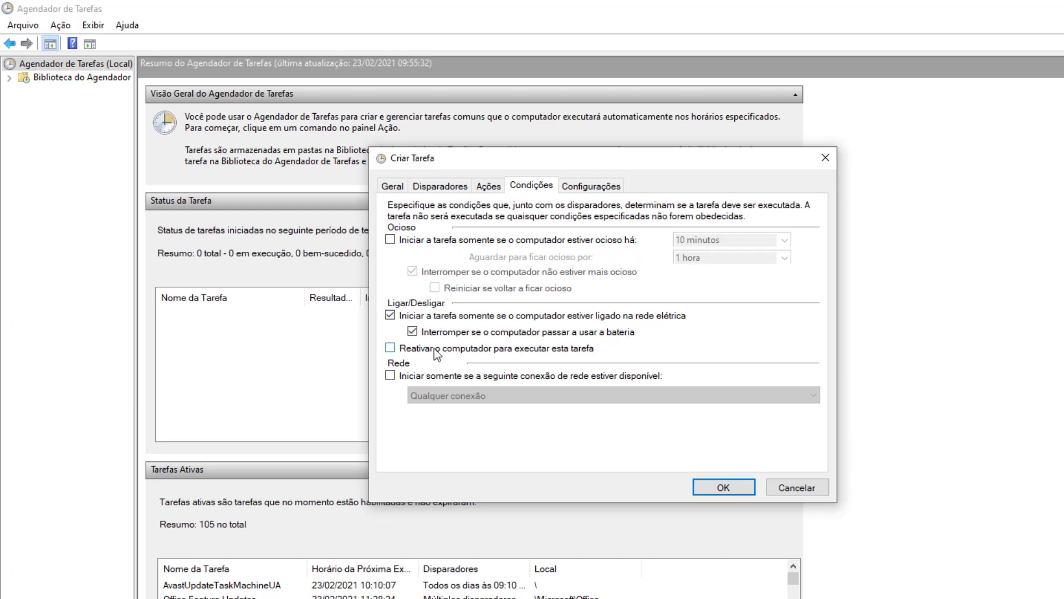
pyautogui.click(391, 316)
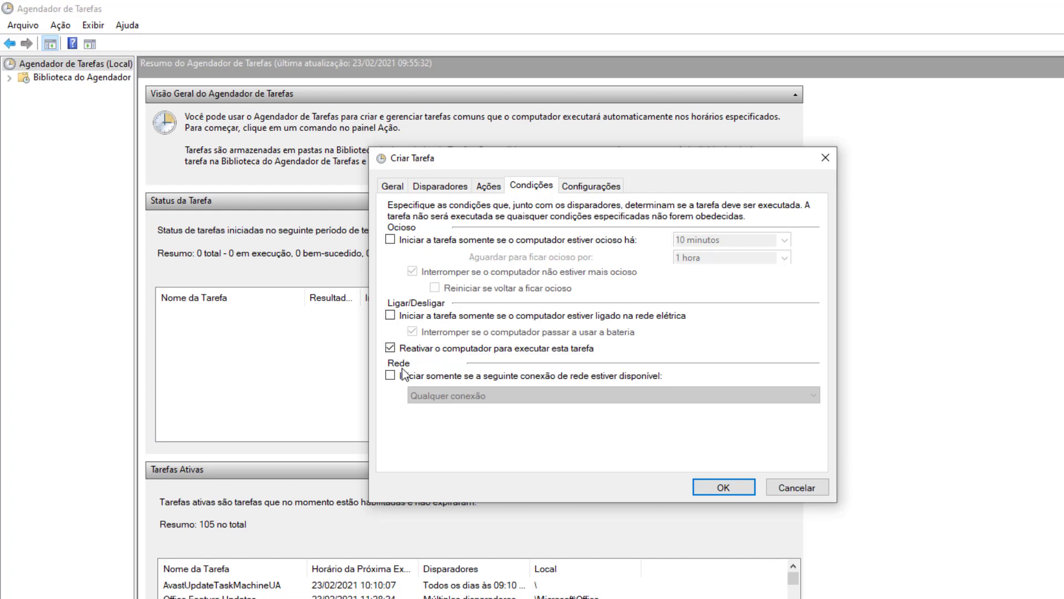
pyautogui.click(450, 378)
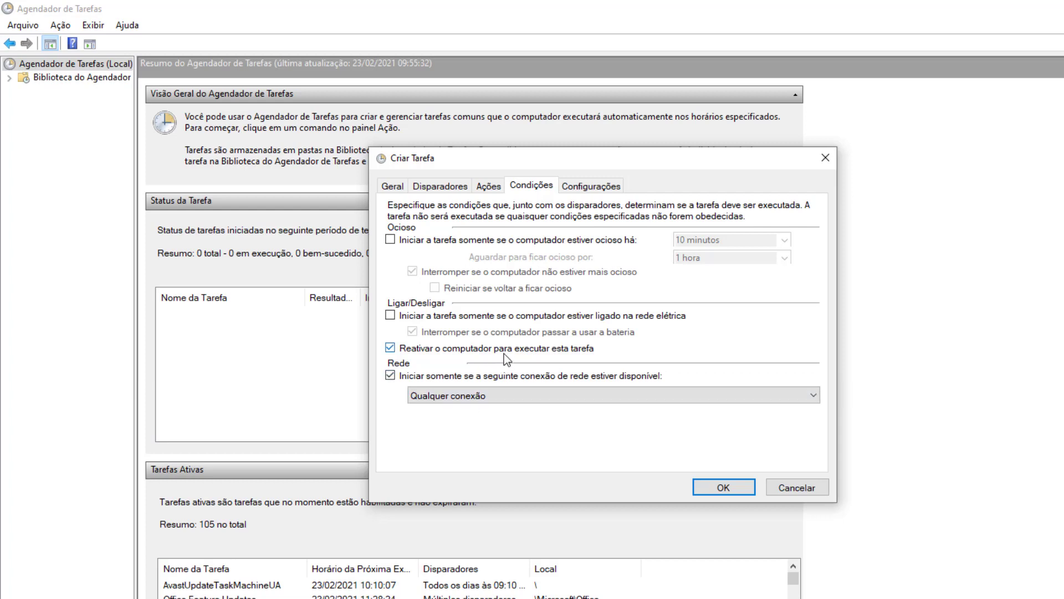
pyautogui.click(579, 189)
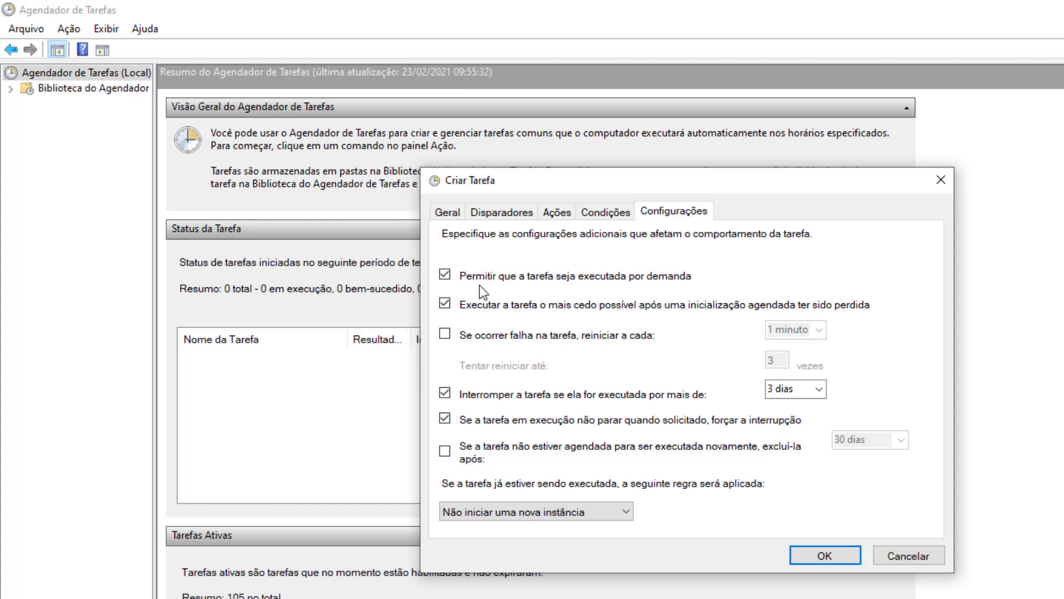
# Step: Restart on failure up to 5 times, remove the 3-day run limit, and save with the account password
pyautogui.click(450, 336)
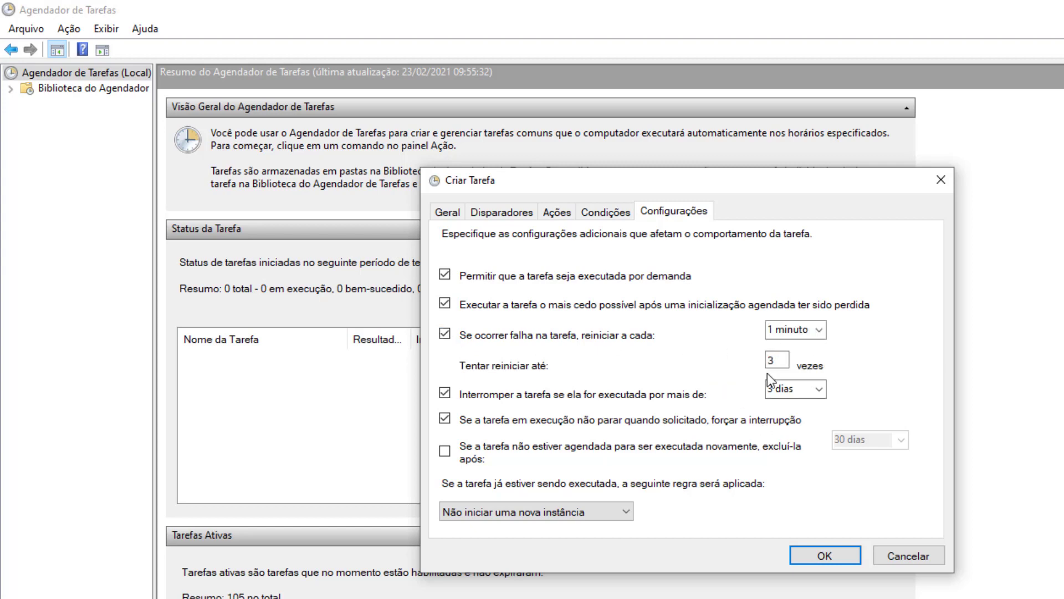
pyautogui.doubleClick(783, 362)
pyautogui.write('5')
pyautogui.click(450, 396)
pyautogui.click(830, 558)
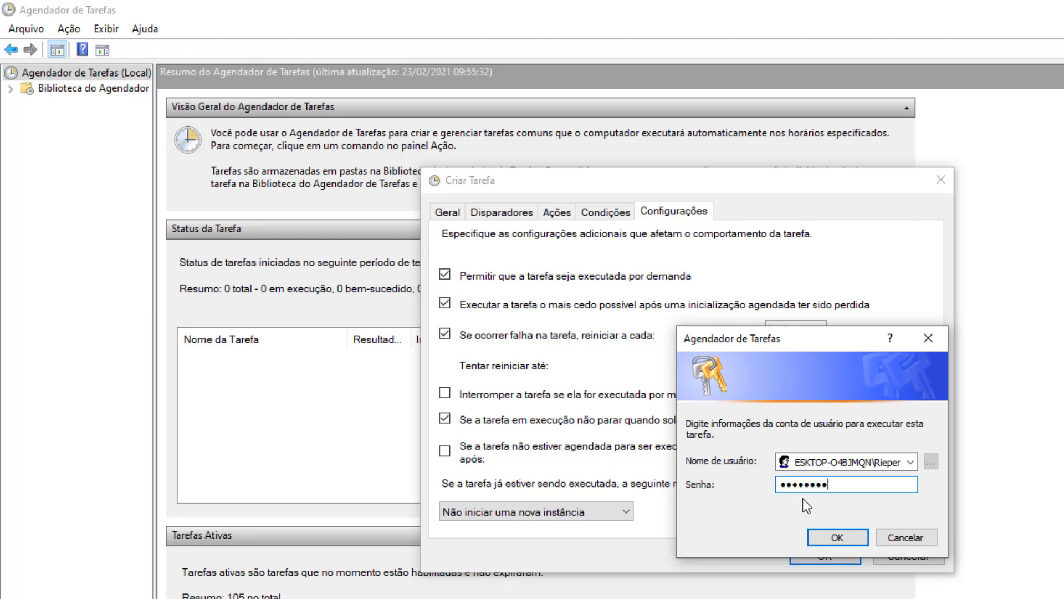
pyautogui.press('Return')
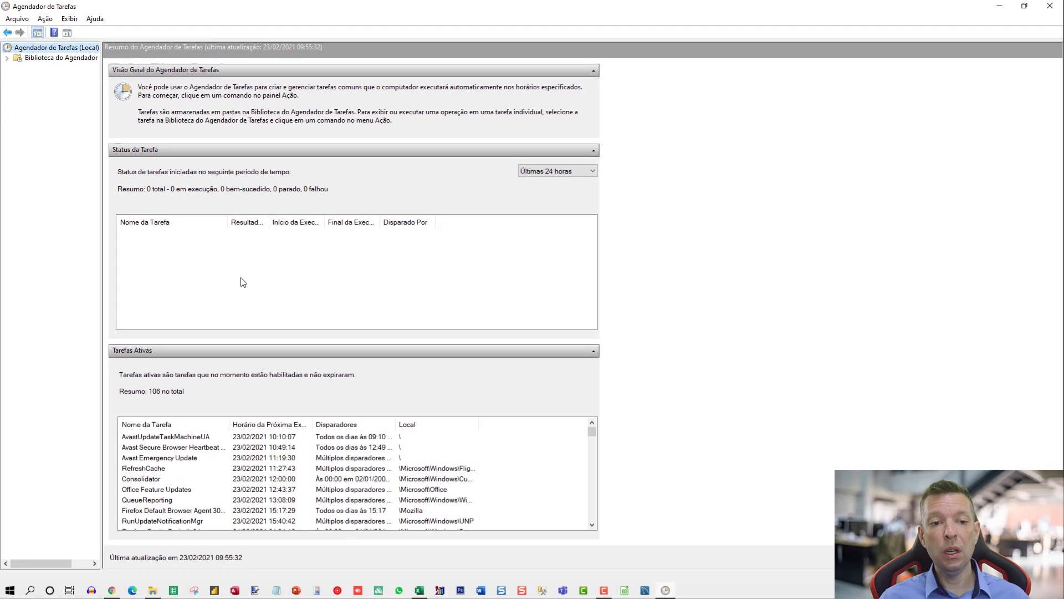
# Step: In Biblioteca do Agendador, select the Feliz aniversário task and review each of its detail tabs
pyautogui.click(64, 58)
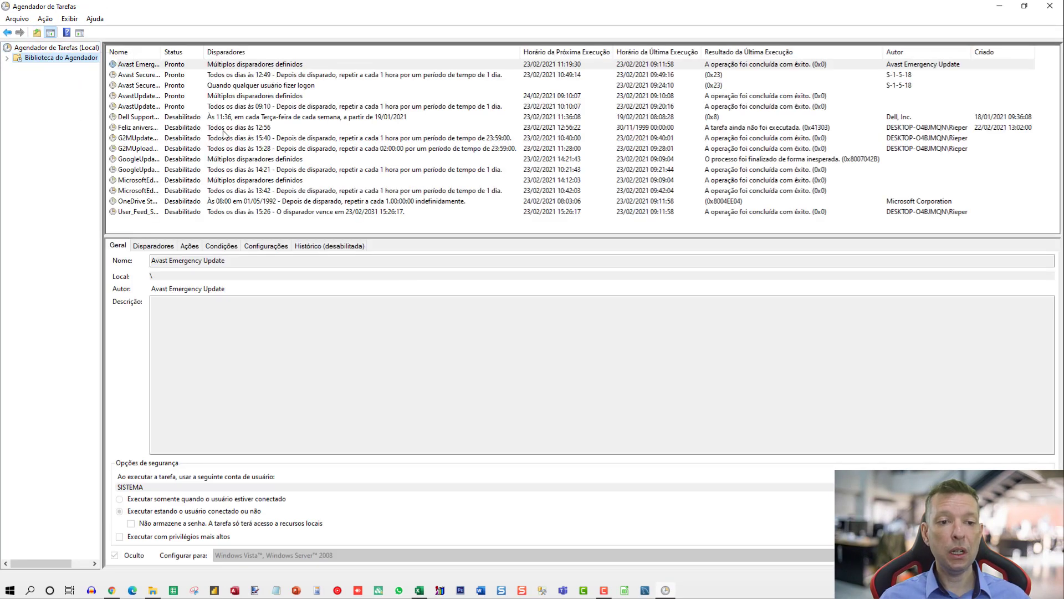
pyautogui.click(175, 128)
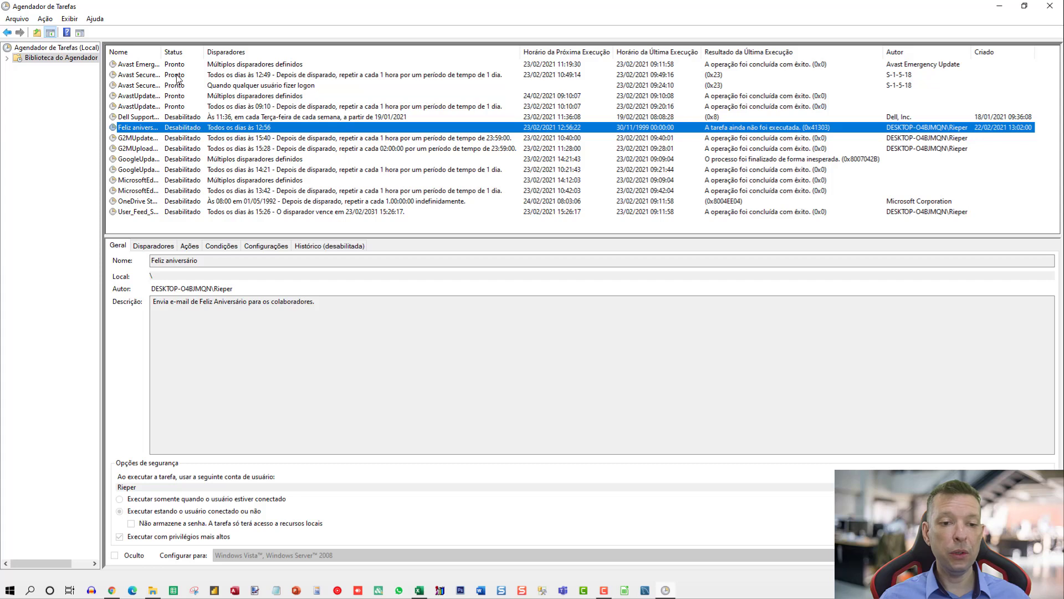
pyautogui.moveTo(161, 51); pyautogui.dragTo(258, 51)
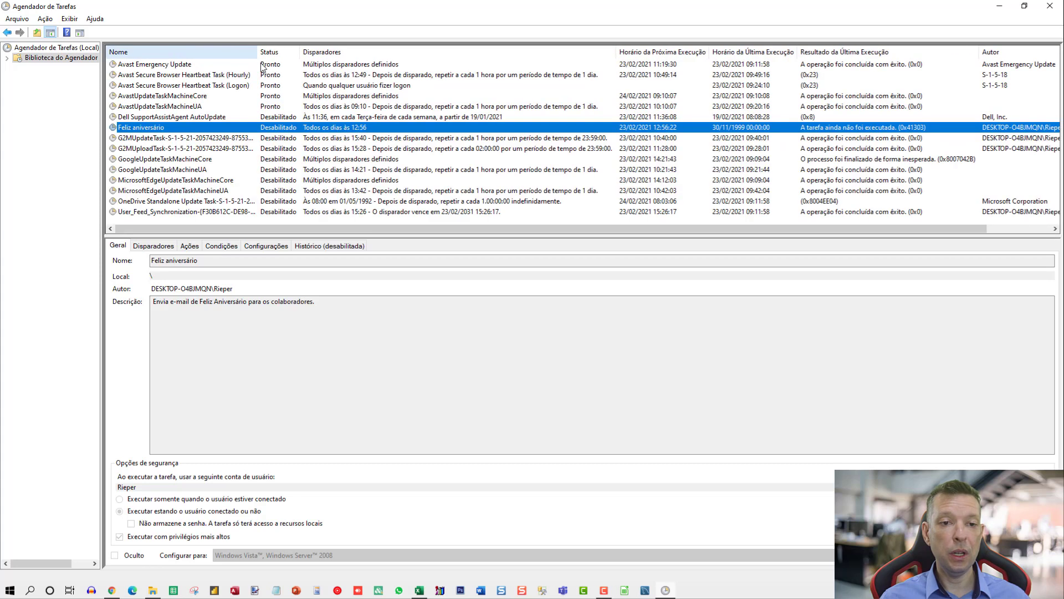
pyautogui.click(164, 247)
pyautogui.click(194, 247)
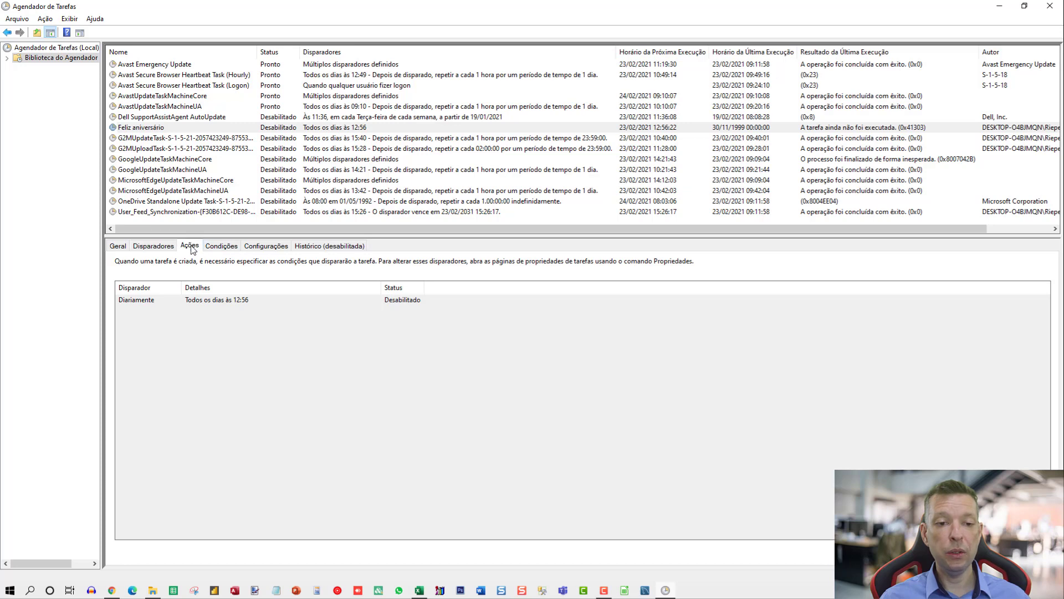
pyautogui.click(222, 247)
pyautogui.click(266, 246)
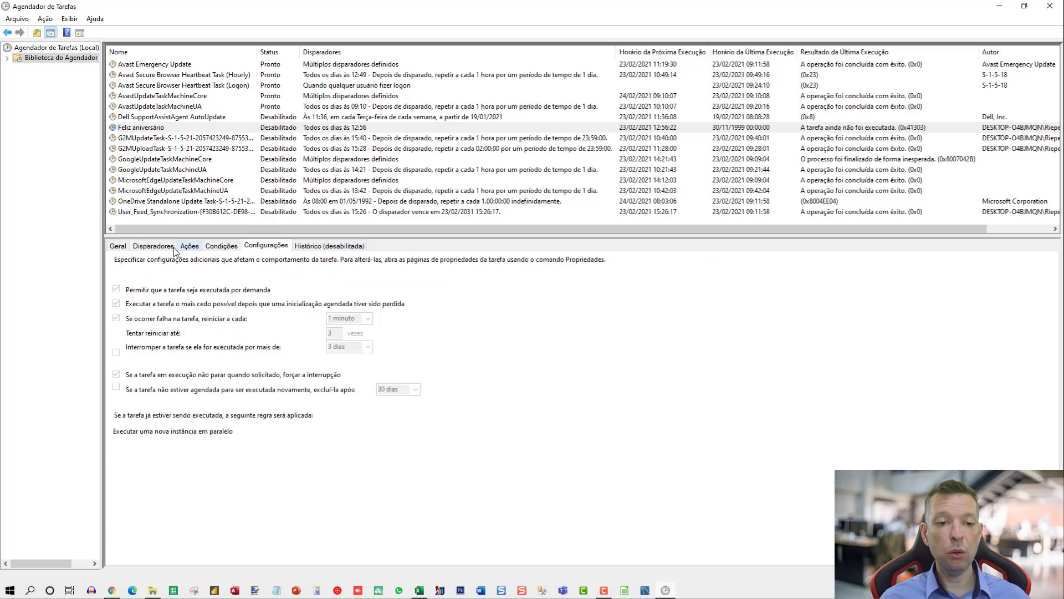
pyautogui.click(117, 247)
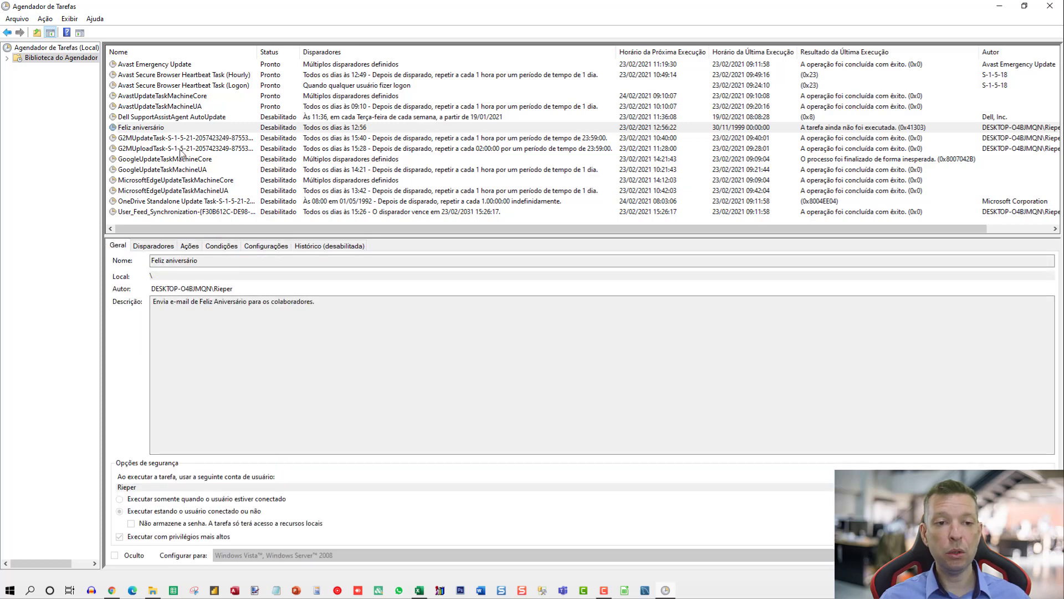
# Step: Inspect the task's daily 12:56 trigger and open the Feliz aniversário Propriedades dialog
pyautogui.click(155, 128)
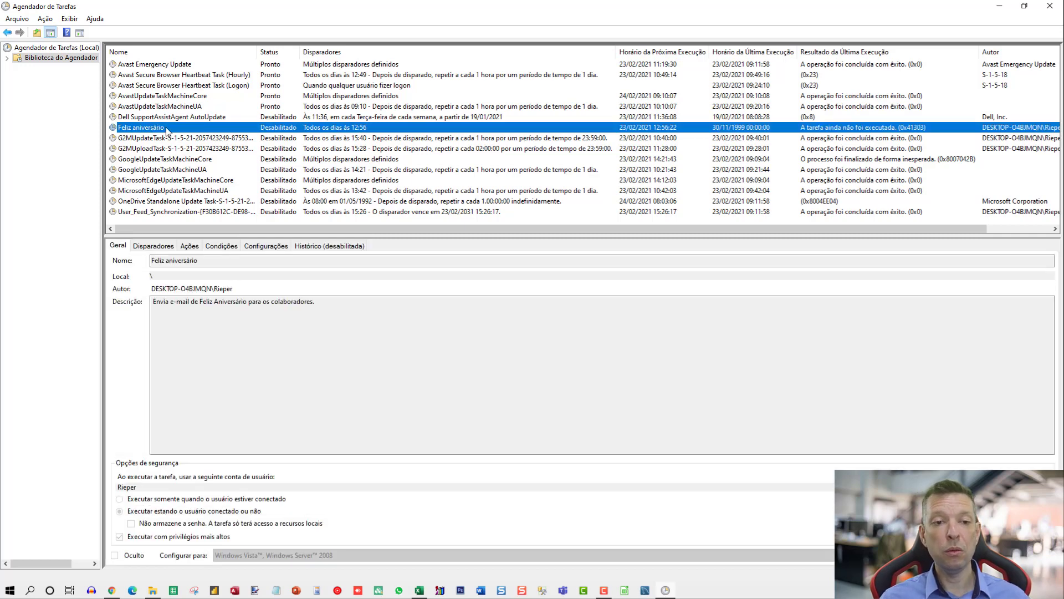
pyautogui.rightClick(167, 131)
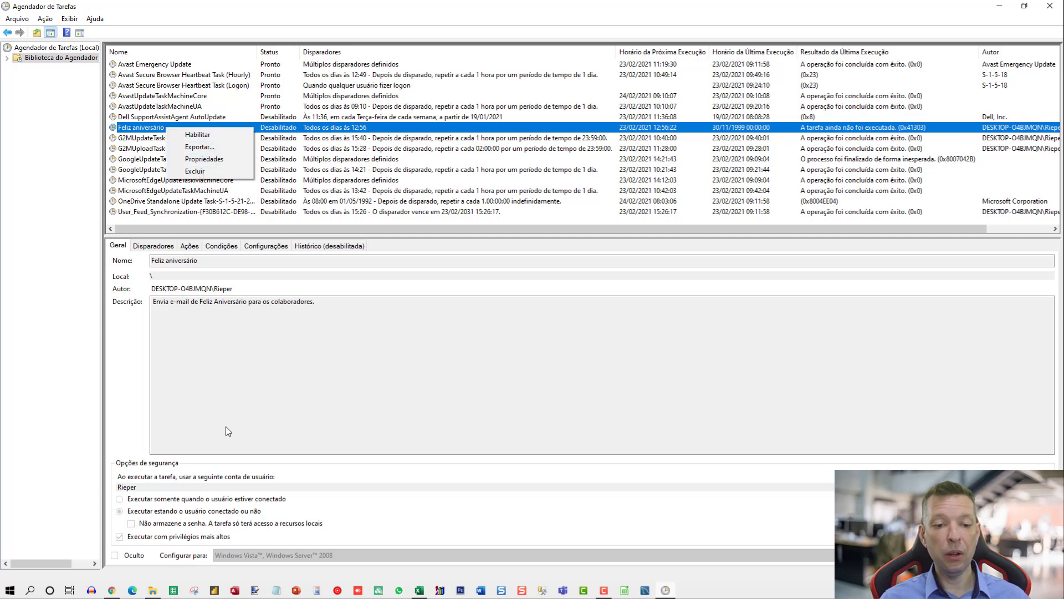
pyautogui.click(233, 389)
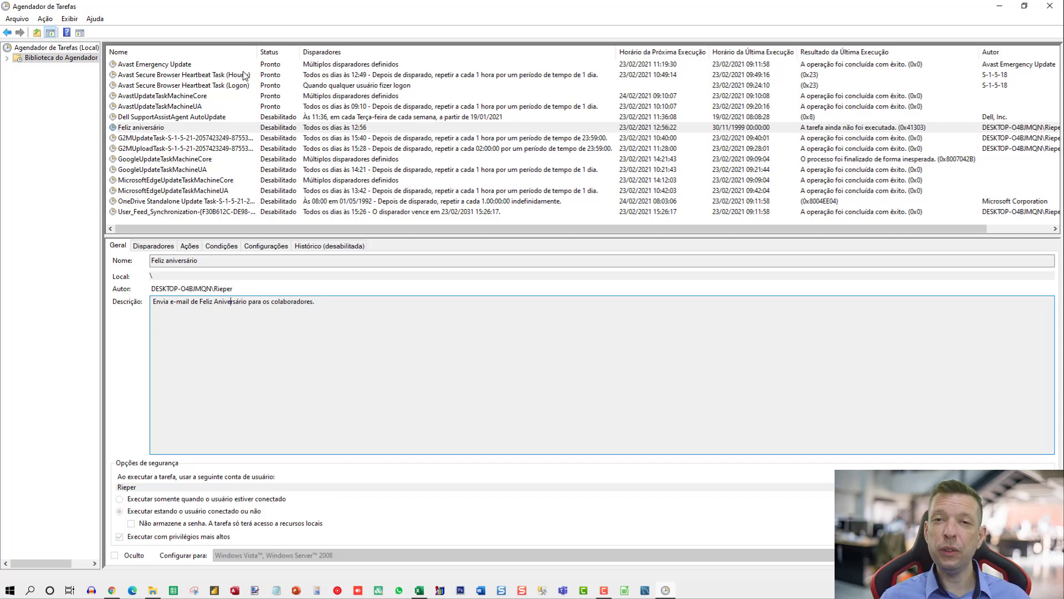
pyautogui.click(159, 128)
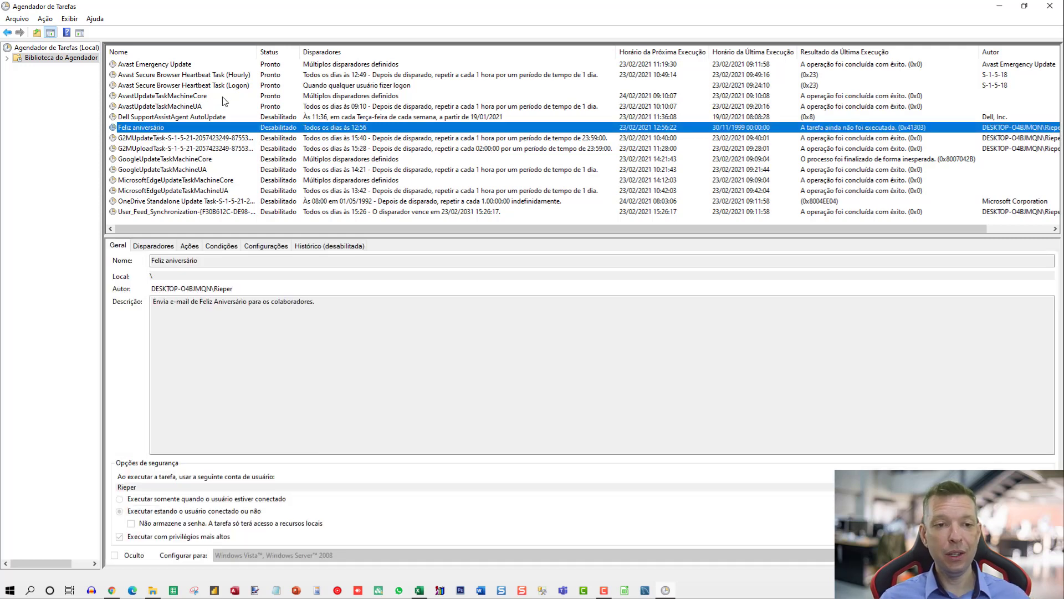
pyautogui.click(154, 248)
pyautogui.click(211, 301)
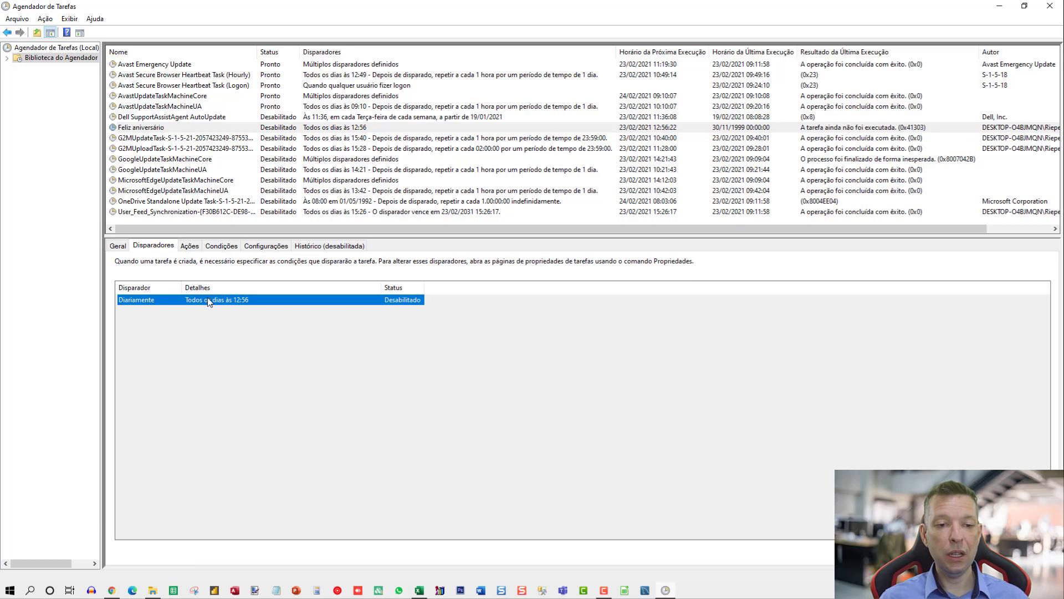
pyautogui.doubleClick(150, 127)
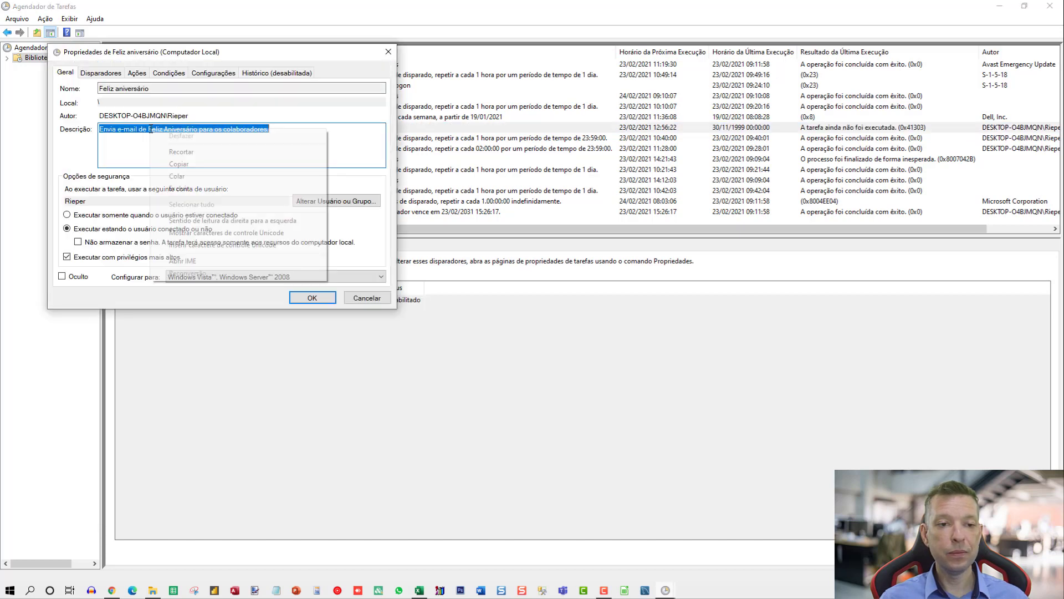
# Step: Mark the daily 12:56 trigger as Habilitado and submit the task's Propriedades
pyautogui.rightClick(151, 132)
pyautogui.click(157, 114)
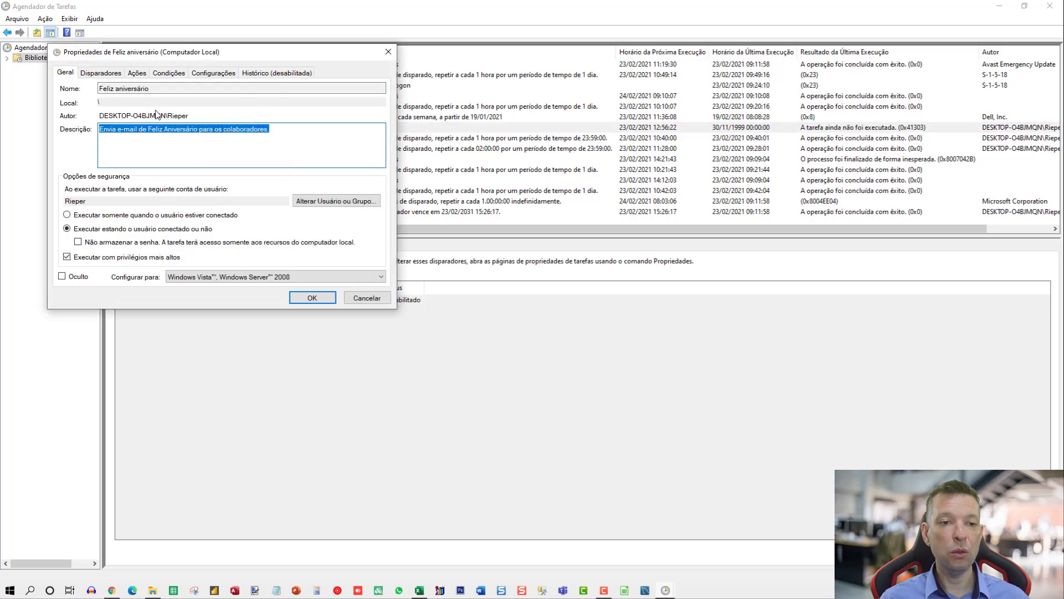
pyautogui.click(98, 75)
pyautogui.click(93, 130)
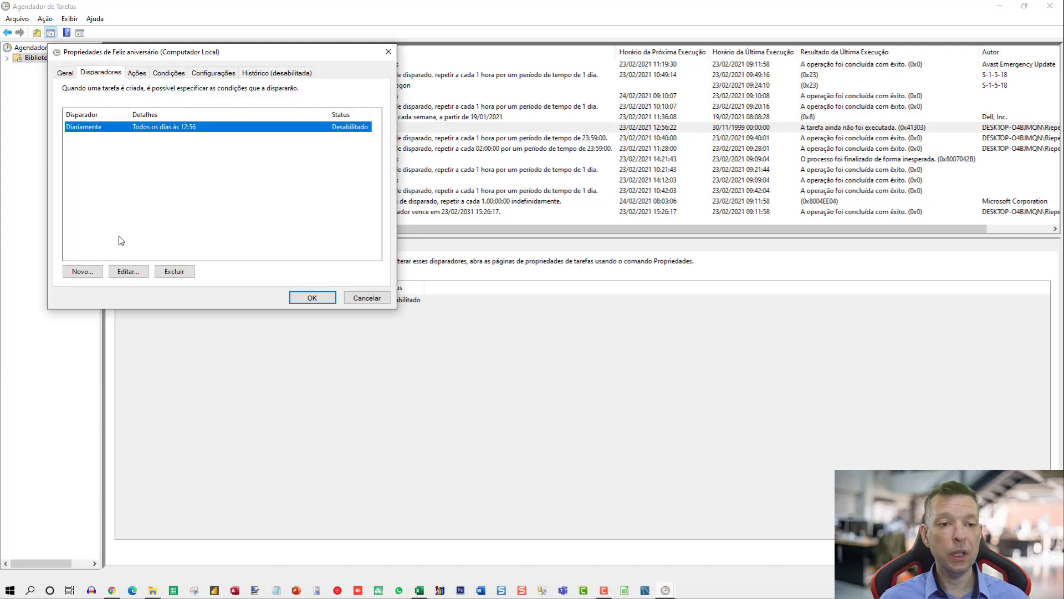
pyautogui.click(126, 273)
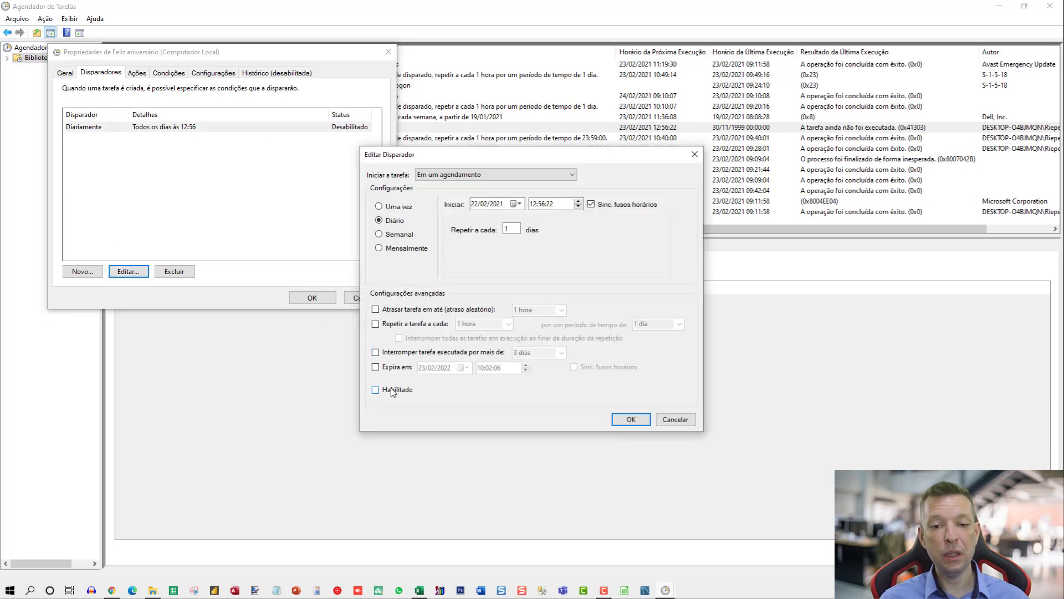
pyautogui.click(385, 388)
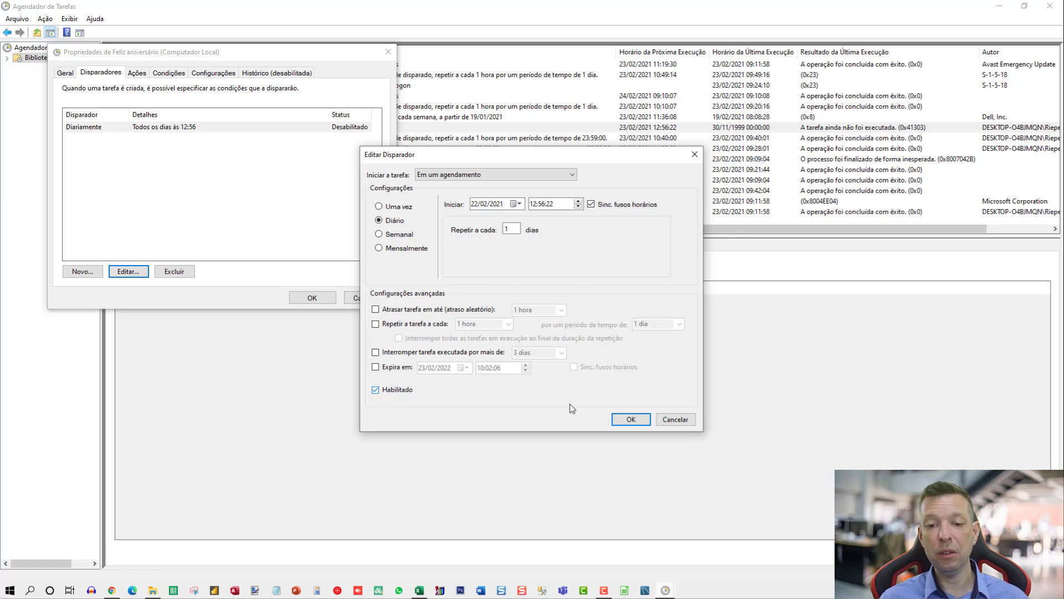
pyautogui.click(630, 419)
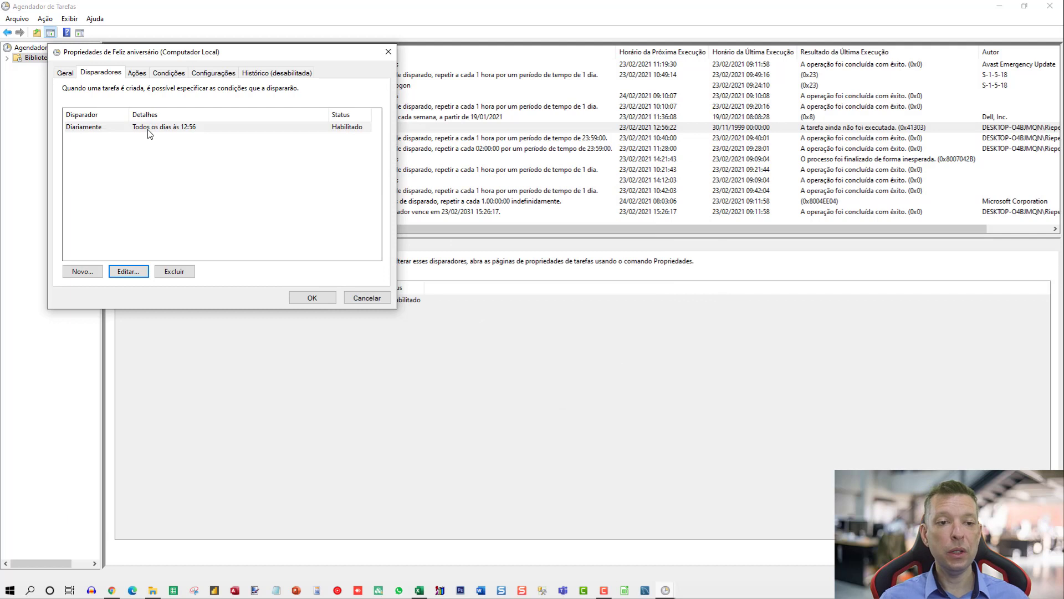
pyautogui.click(314, 296)
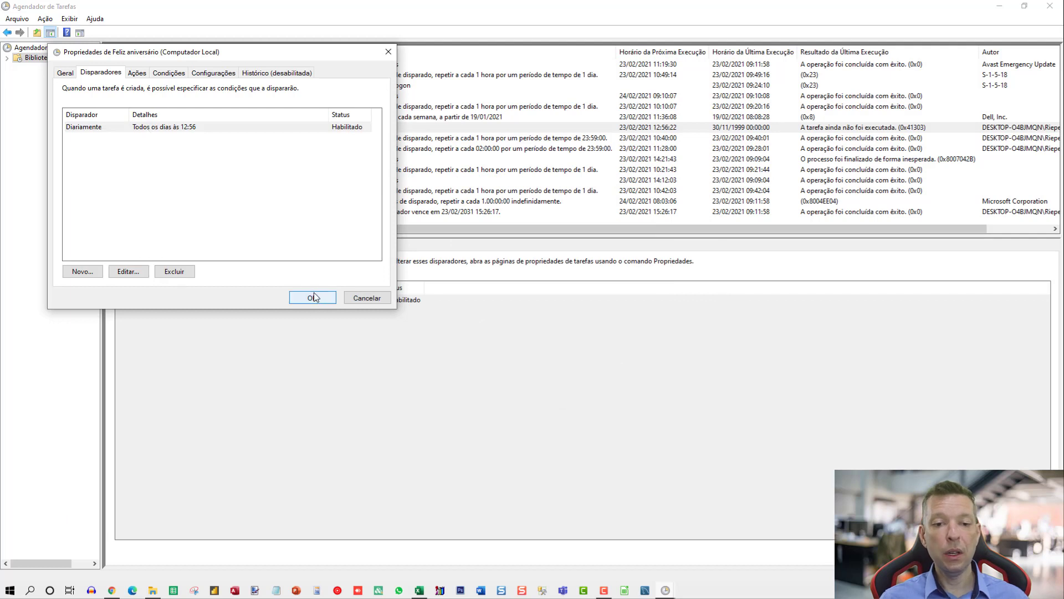
pyautogui.click(314, 298)
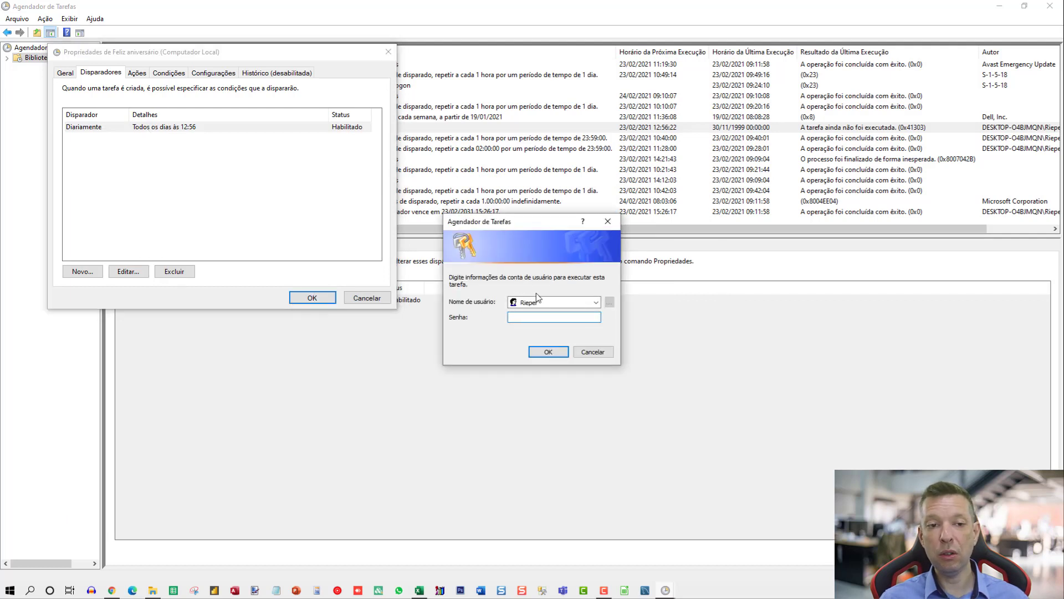
# Step: Resave the task with the user name prefixed by the computer name and confirm the credentials
pyautogui.click(596, 303)
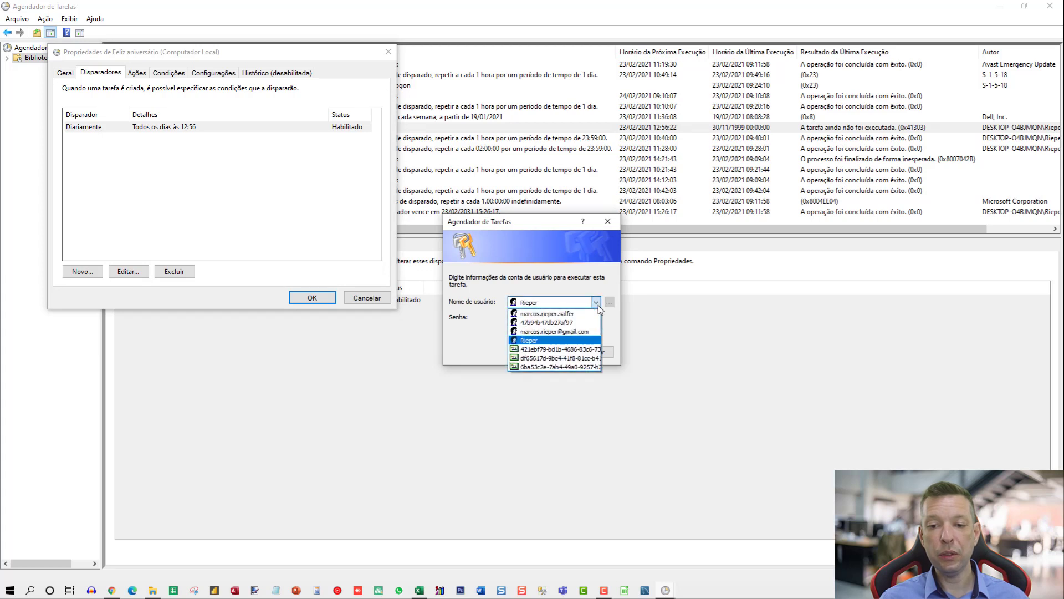
pyautogui.click(528, 340)
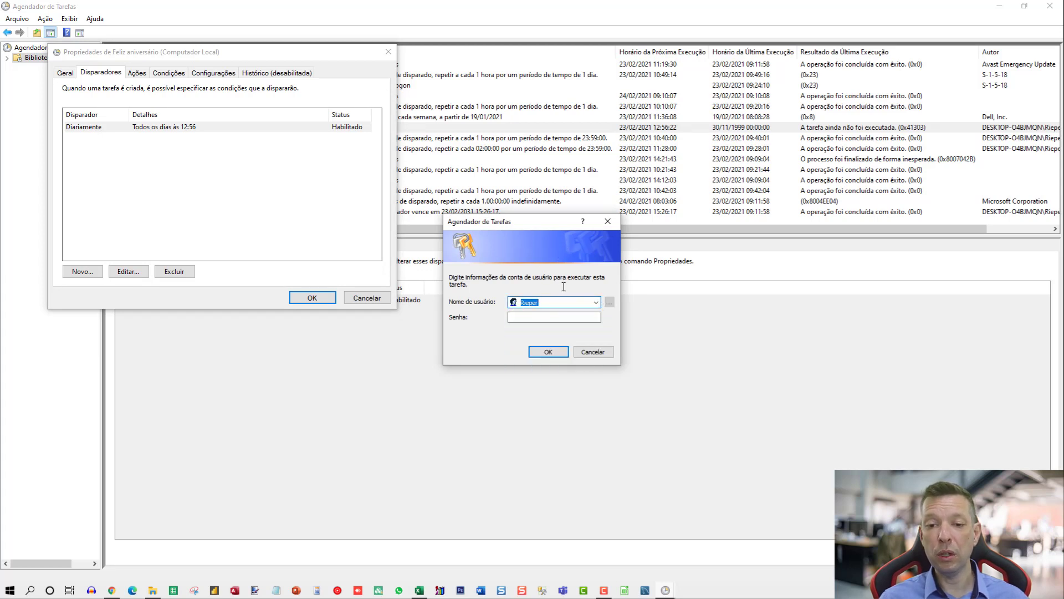
pyautogui.click(593, 351)
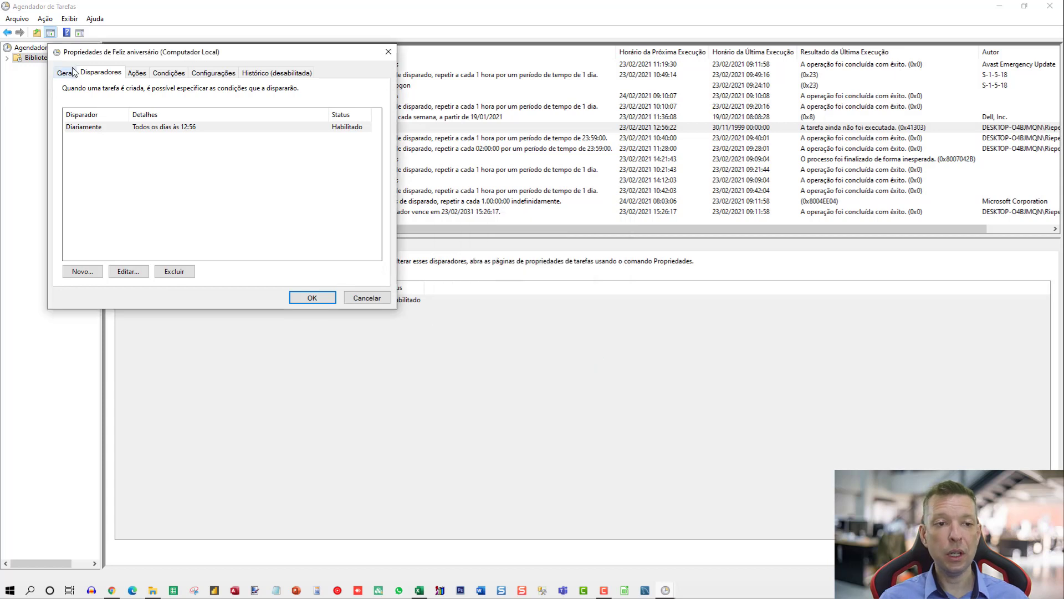
pyautogui.click(65, 72)
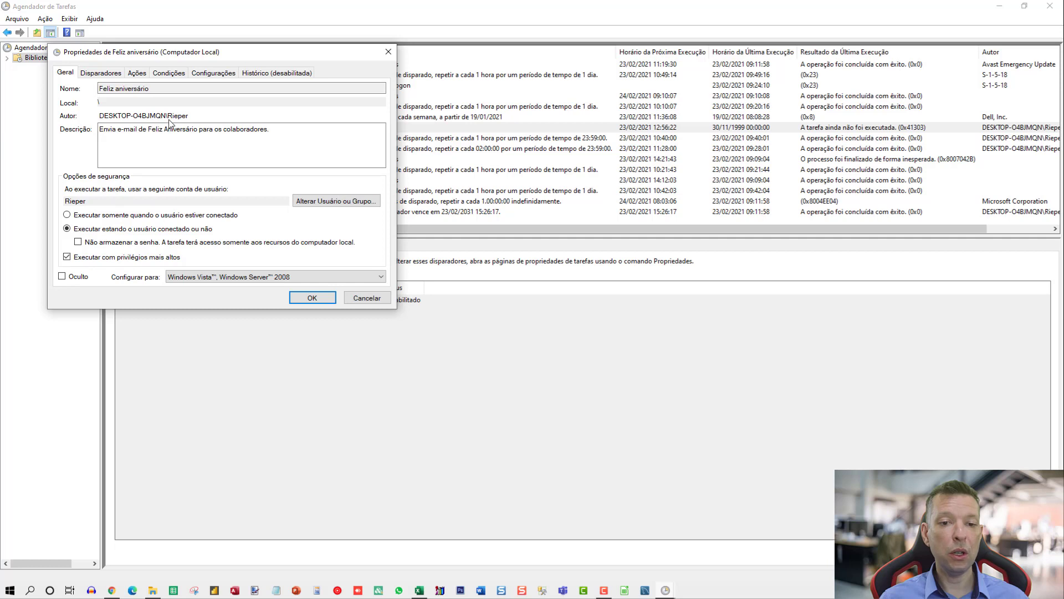
pyautogui.click(314, 298)
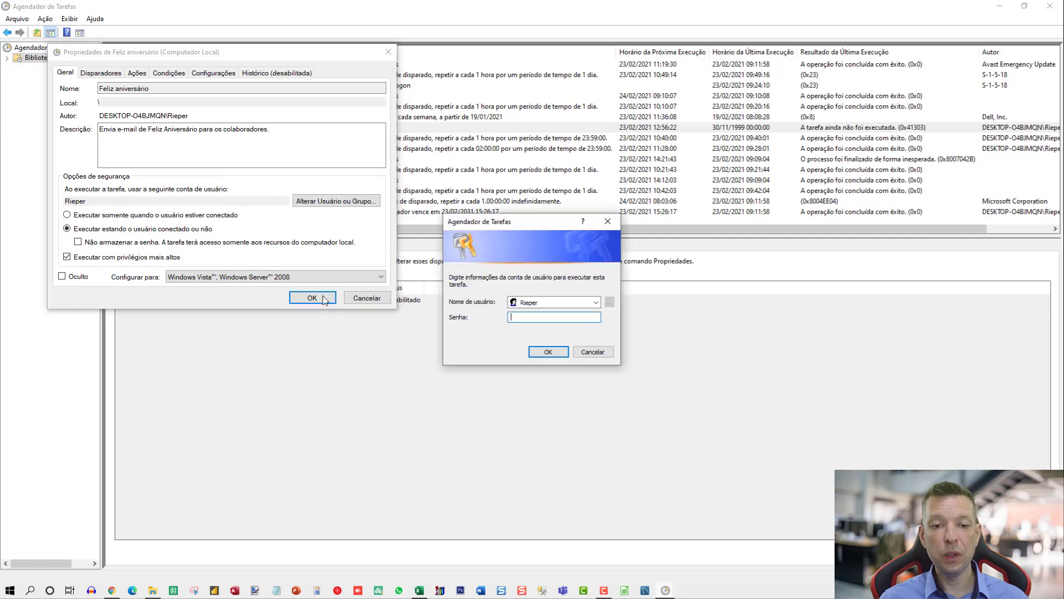
pyautogui.click(540, 306)
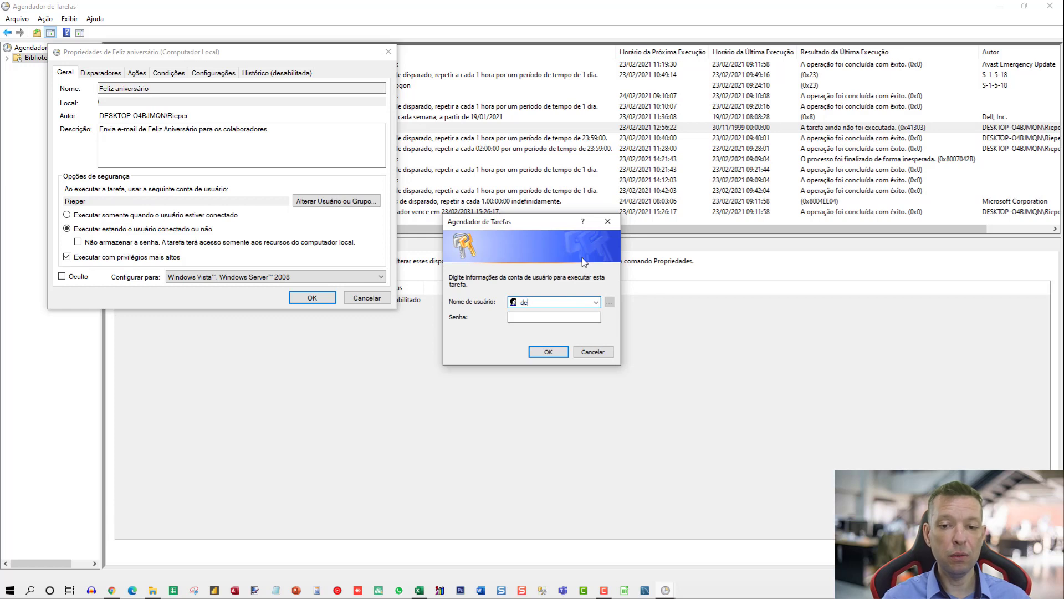
pyautogui.write('skOP-O4BJMQN\\Rieper')
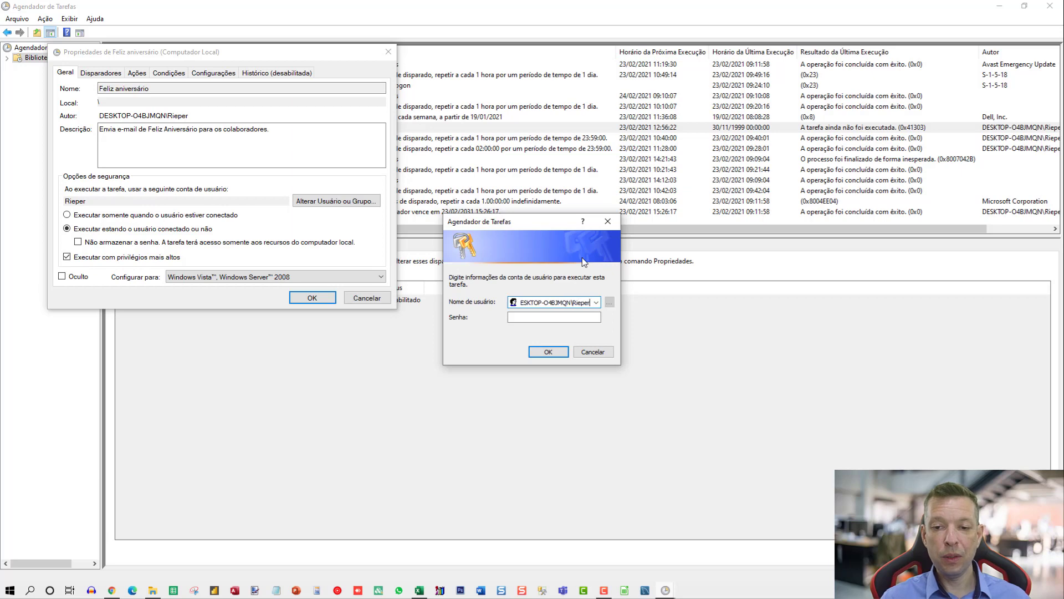
pyautogui.press('Return')
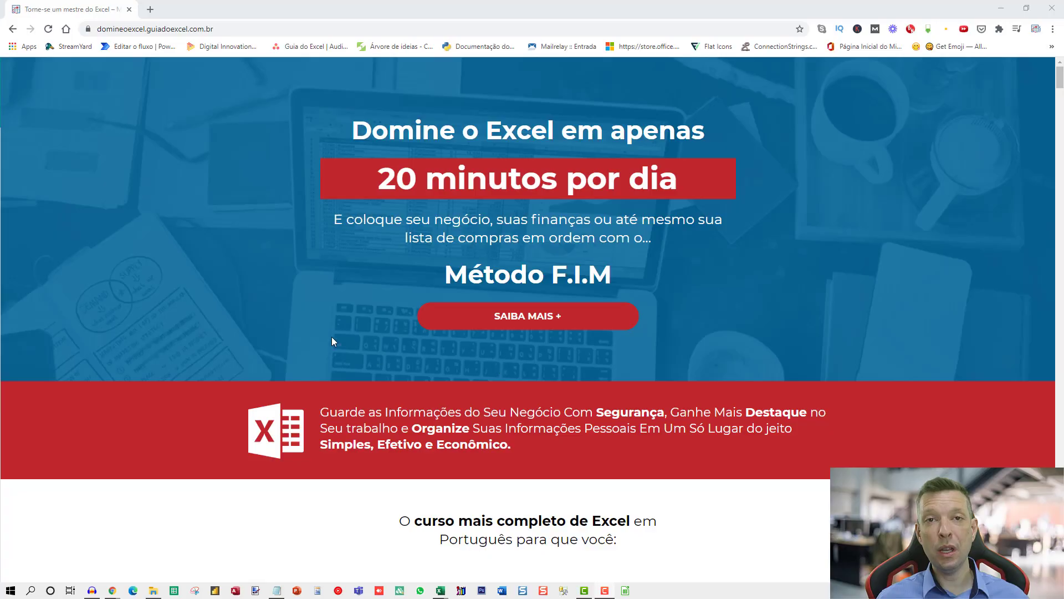
# Step: Scroll the Excel Master course page down to its Dúvidas Frequentes section and footer
pyautogui.scroll(-3, 332, 339)
pyautogui.scroll(-8, 288, 325)
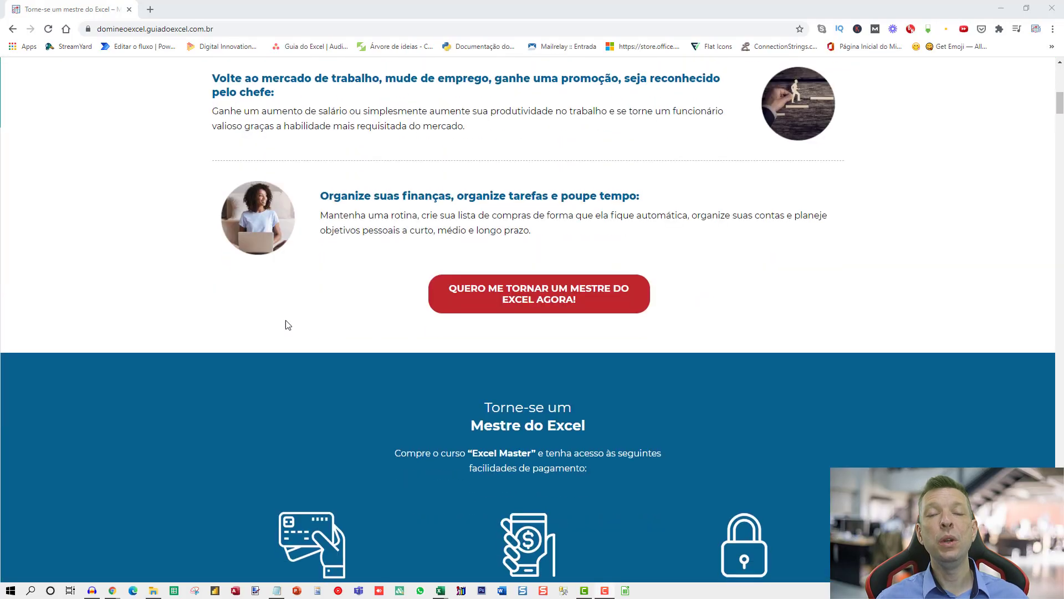
pyautogui.scroll(-4, 223, 314)
pyautogui.scroll(-8, 194, 310)
pyautogui.scroll(-2, 195, 311)
pyautogui.scroll(-2, 175, 309)
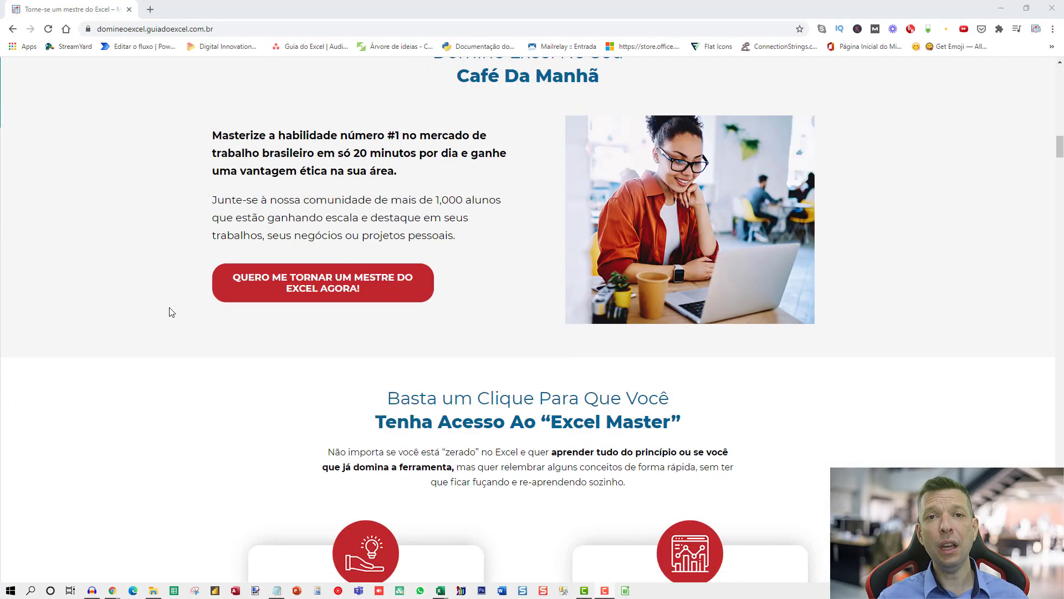
pyautogui.scroll(-4, 168, 311)
pyautogui.scroll(-6, 164, 311)
pyautogui.scroll(-5, 164, 313)
pyautogui.scroll(-4, 164, 314)
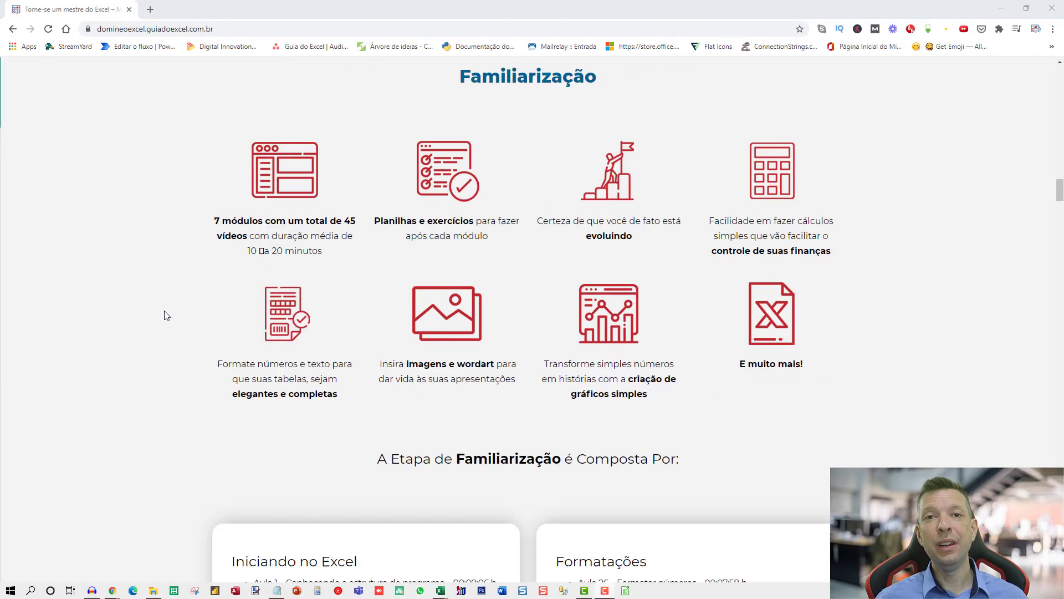
pyautogui.scroll(-6, 165, 316)
pyautogui.scroll(-2, 164, 320)
pyautogui.scroll(-7, 164, 322)
pyautogui.scroll(-4, 161, 327)
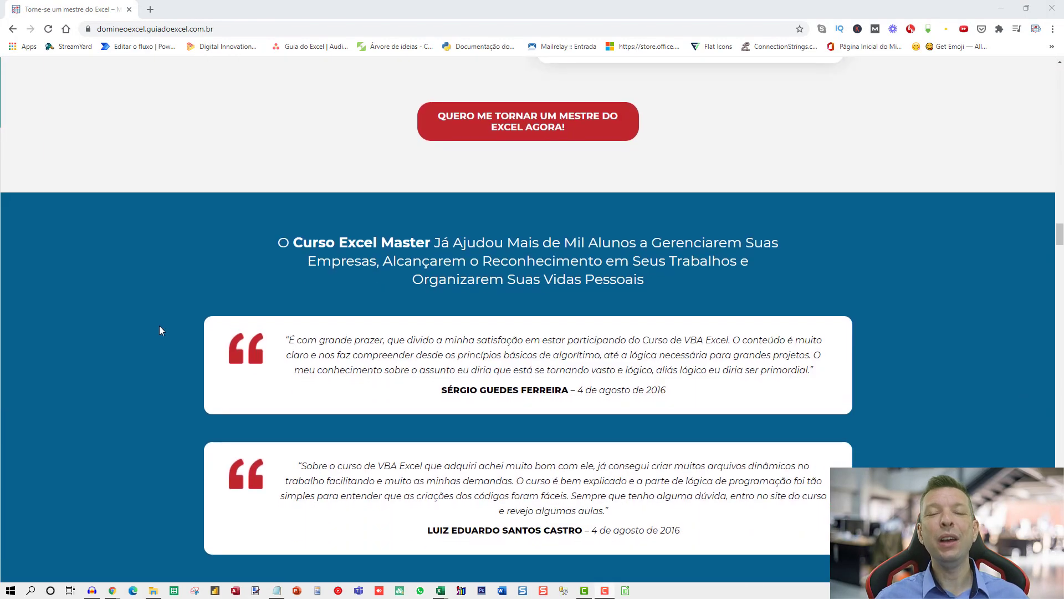
pyautogui.scroll(-5, 161, 327)
pyautogui.scroll(-7, 161, 330)
pyautogui.scroll(-4, 161, 331)
pyautogui.scroll(-6, 159, 331)
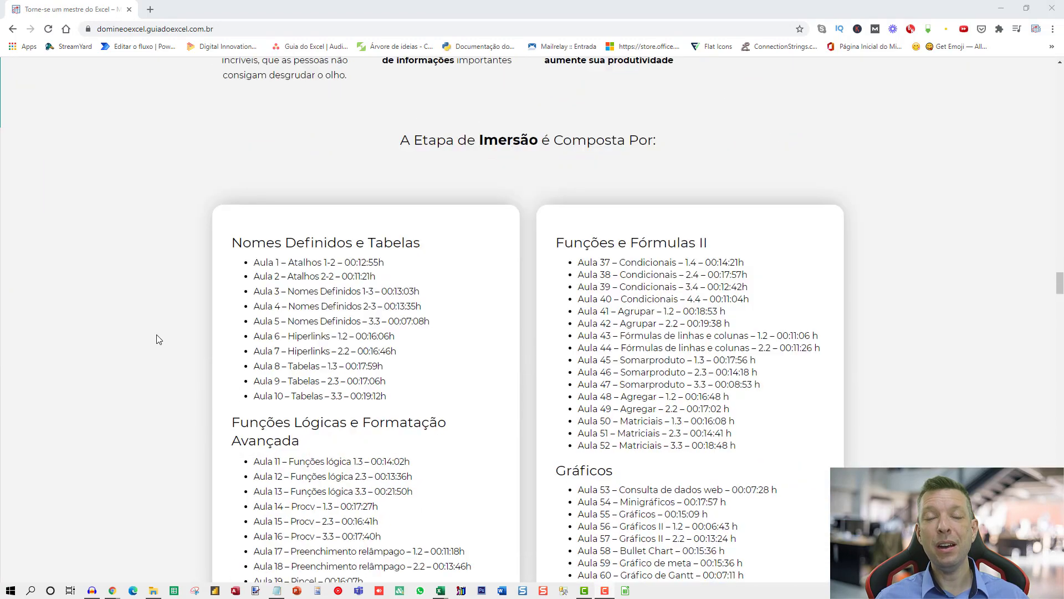
pyautogui.scroll(-4, 159, 332)
pyautogui.scroll(-5, 158, 338)
pyautogui.scroll(-4, 158, 340)
pyautogui.scroll(-4, 156, 337)
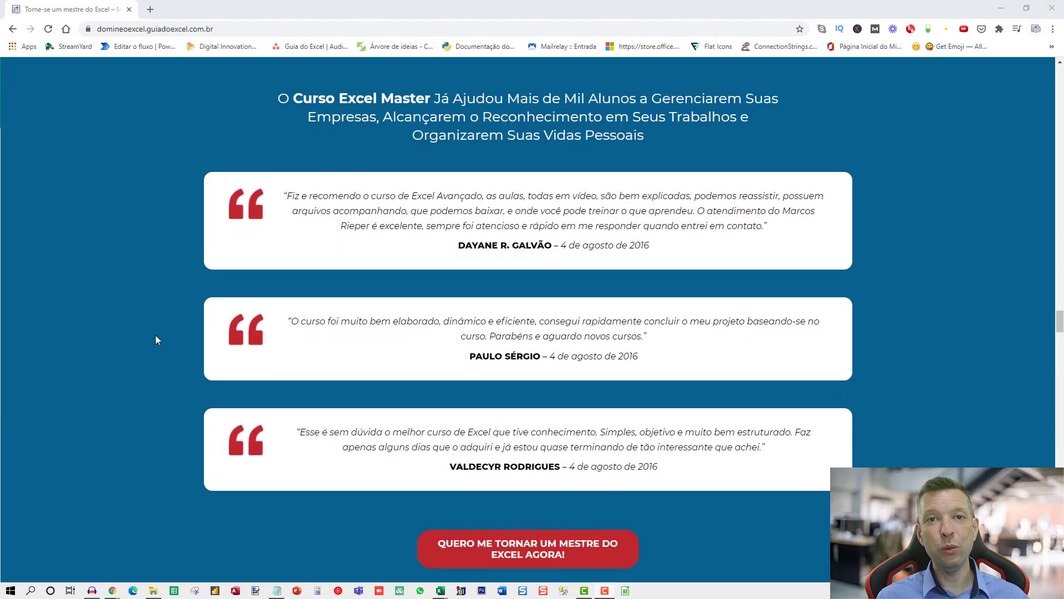
pyautogui.scroll(-4, 156, 338)
pyautogui.scroll(-4, 157, 345)
pyautogui.scroll(-5, 155, 343)
pyautogui.scroll(-5, 155, 346)
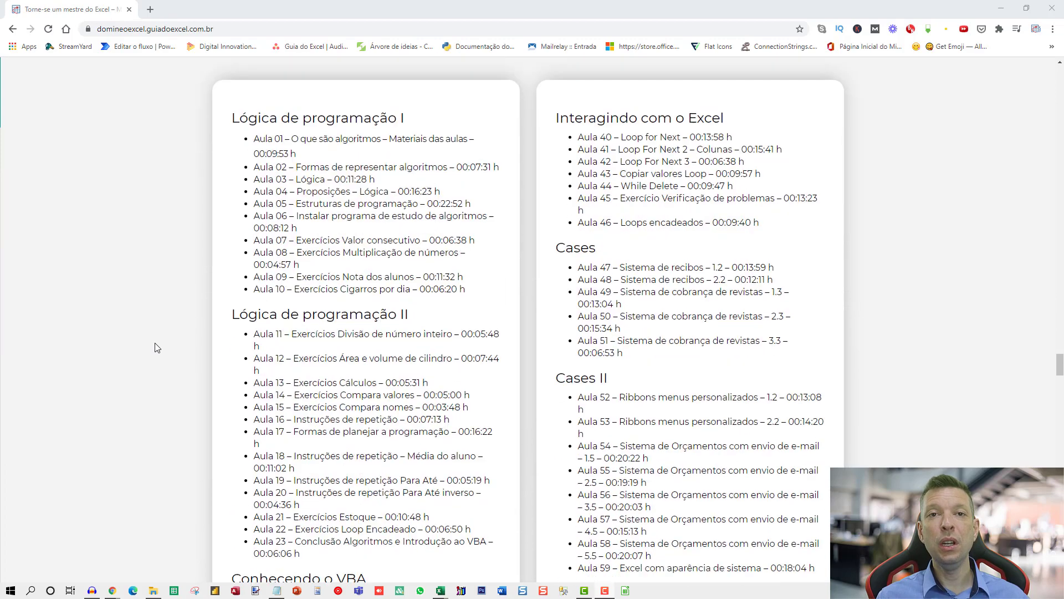
pyautogui.scroll(-3, 154, 349)
pyautogui.scroll(-5, 154, 353)
pyautogui.scroll(-4, 155, 353)
pyautogui.scroll(-6, 155, 355)
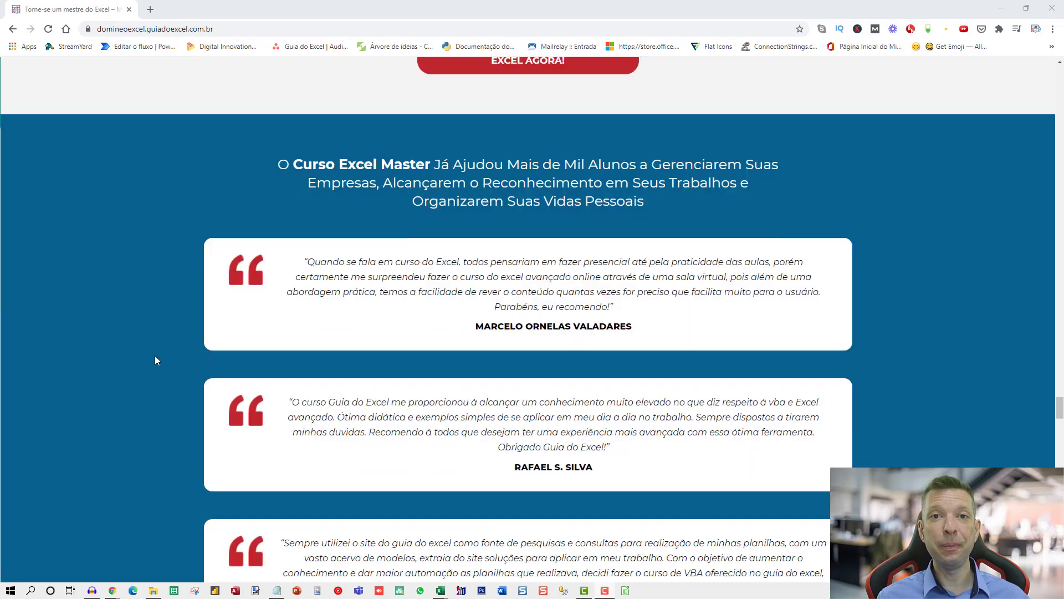
pyautogui.scroll(-5, 155, 355)
pyautogui.scroll(-6, 155, 356)
pyautogui.scroll(-5, 155, 357)
pyautogui.scroll(-4, 154, 362)
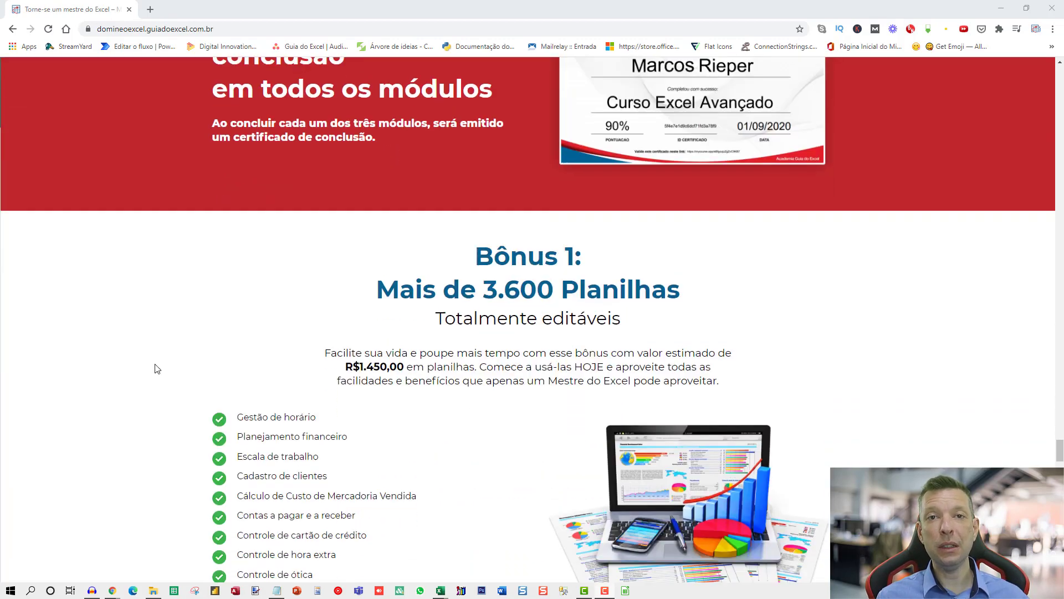
pyautogui.scroll(-5, 155, 366)
pyautogui.scroll(-5, 155, 368)
pyautogui.scroll(-5, 156, 374)
pyautogui.scroll(-5, 155, 375)
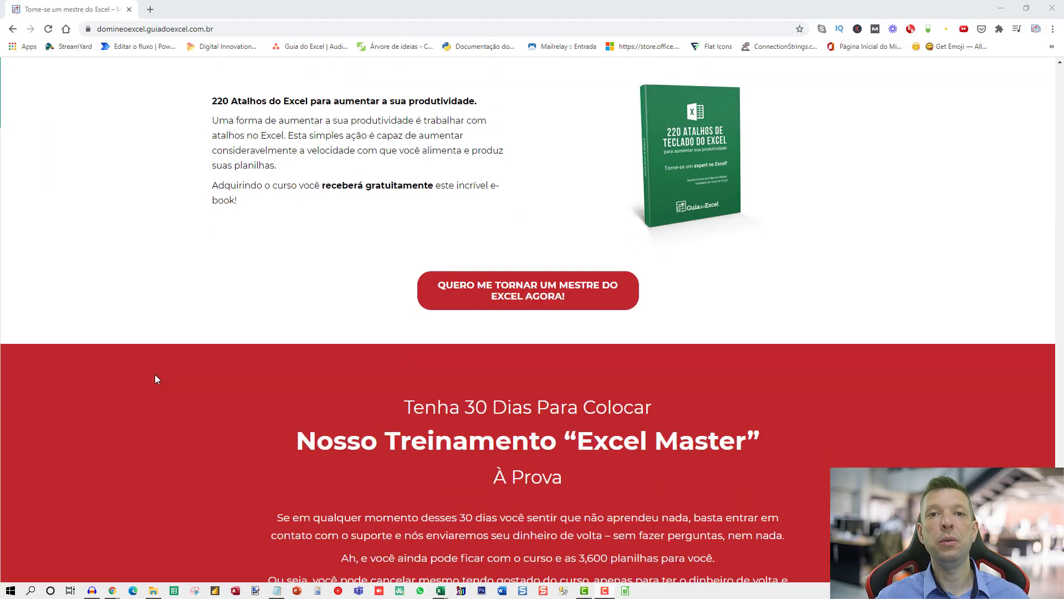
pyautogui.scroll(-5, 156, 377)
pyautogui.scroll(-5, 156, 382)
pyautogui.scroll(-4, 157, 385)
pyautogui.scroll(-4, 156, 385)
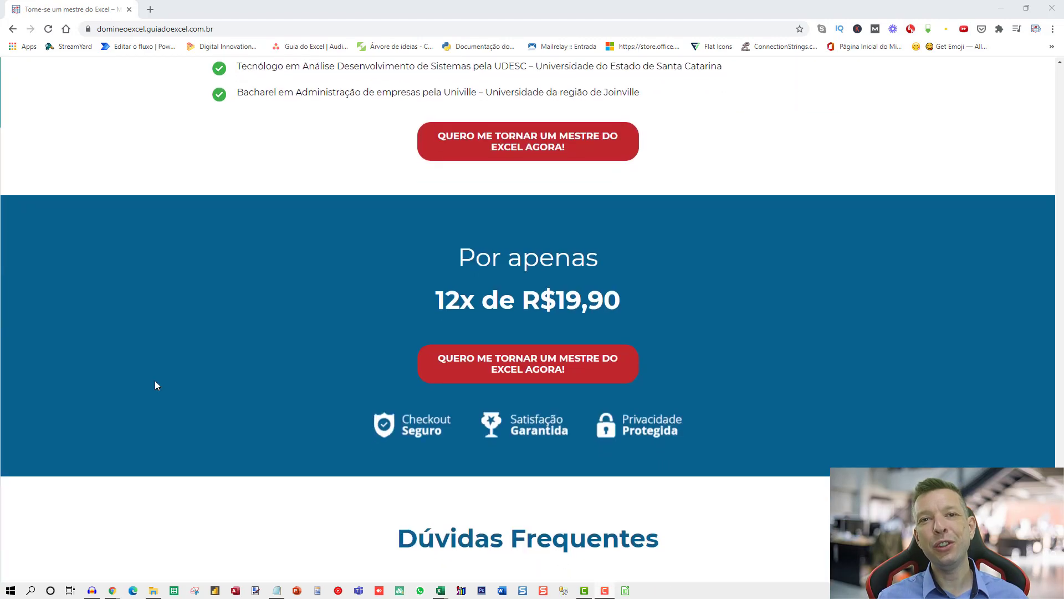
pyautogui.scroll(-7, 157, 386)
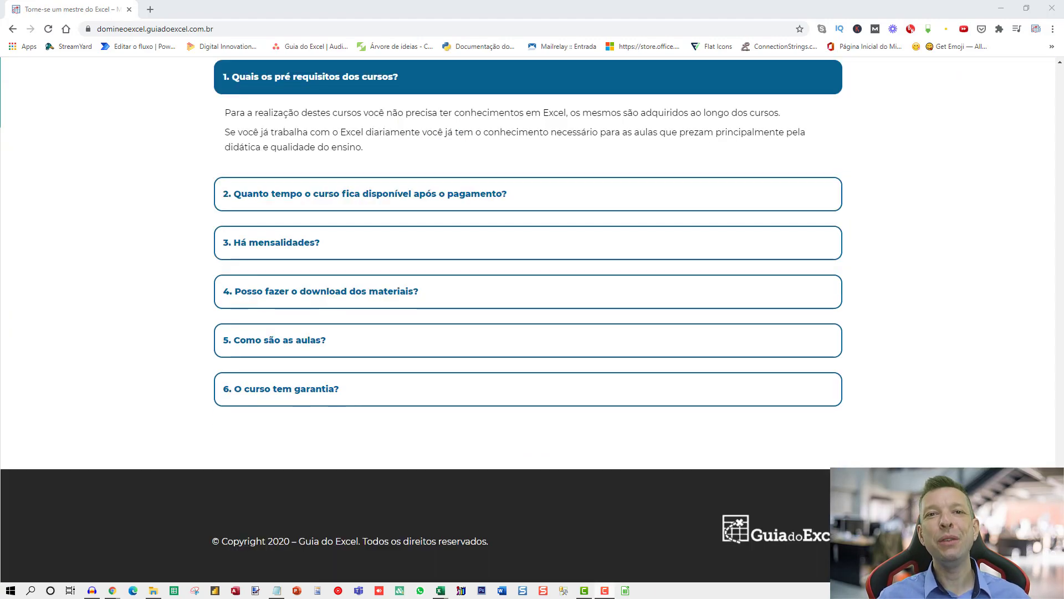